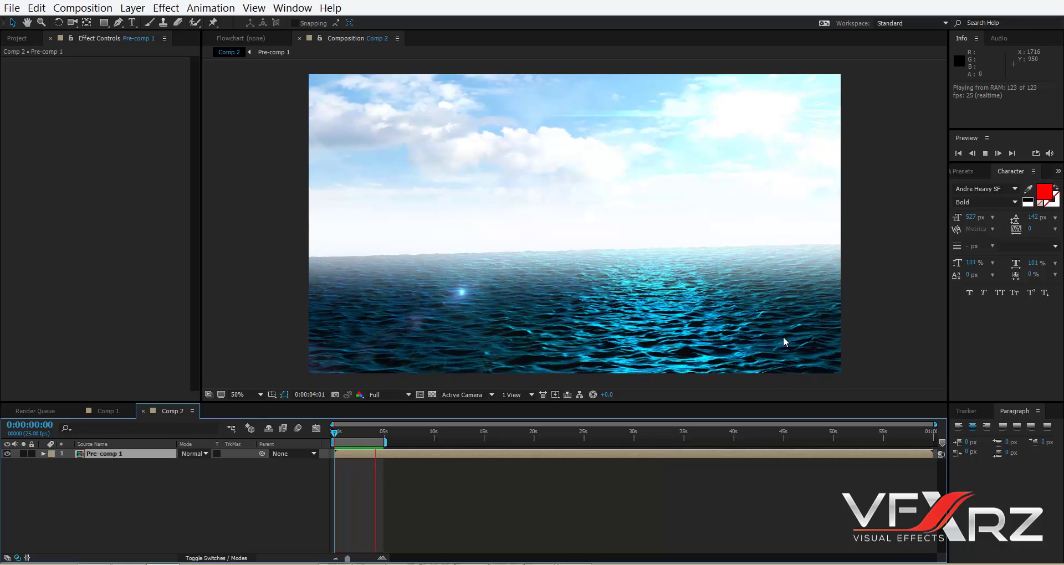
Create a new HDTV 1080 25 fps composition, Comp 3, at 1920×1080
{"action": "left_click_drag", "start_coordinate": [390, 432], "coordinate": [330, 434]}
{"action": "left_click", "coordinate": [17, 38]}
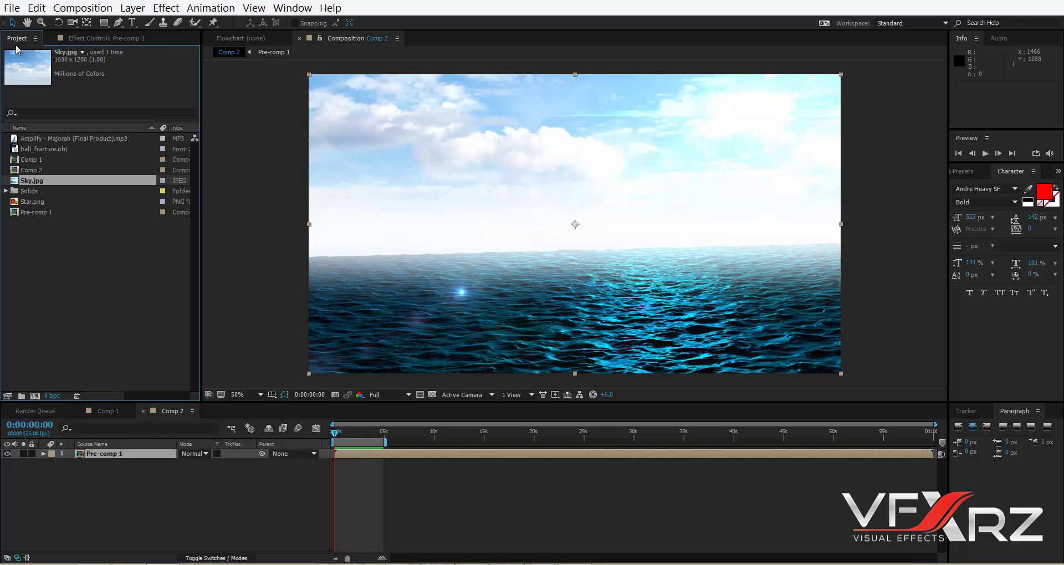
{"action": "left_click", "coordinate": [34, 191]}
{"action": "key", "text": "ctrl+n"}
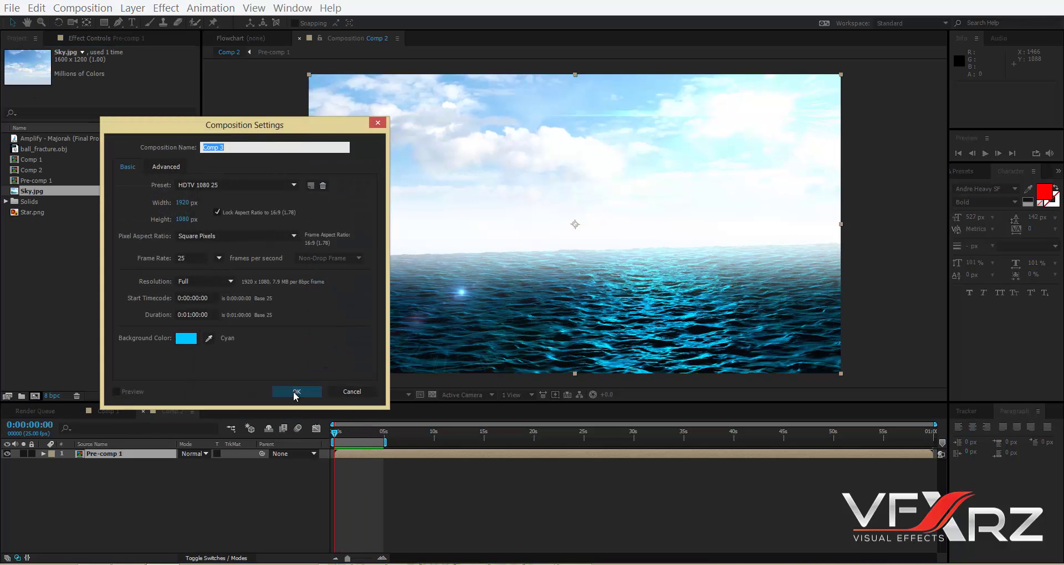
{"action": "left_click", "coordinate": [292, 388]}
{"action": "left_click", "coordinate": [175, 8]}
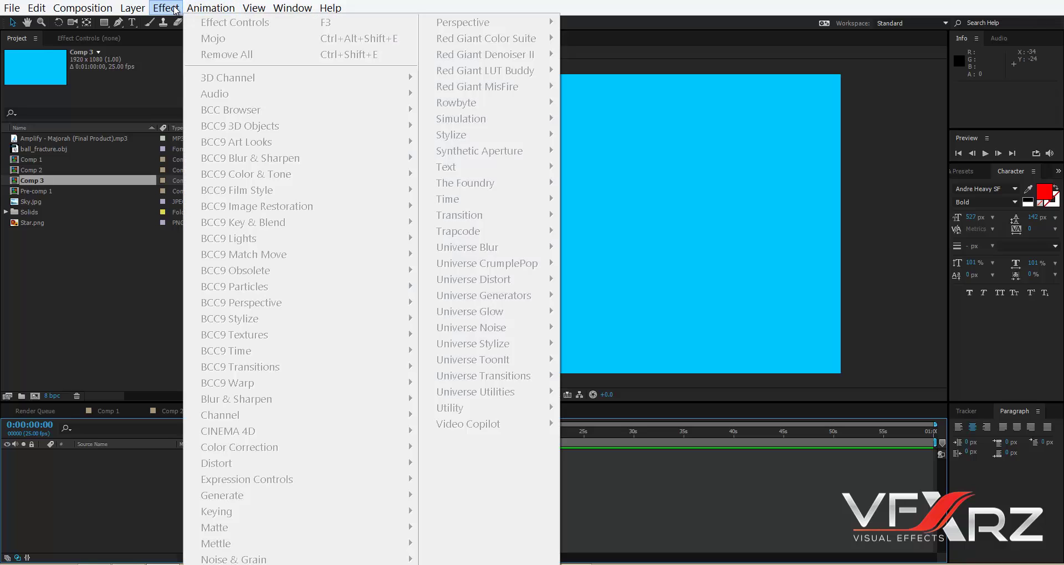
{"action": "left_click", "coordinate": [185, 3]}
Add a white solid layer and apply the Trapcode Mir effect to it
{"action": "right_click", "coordinate": [230, 470]}
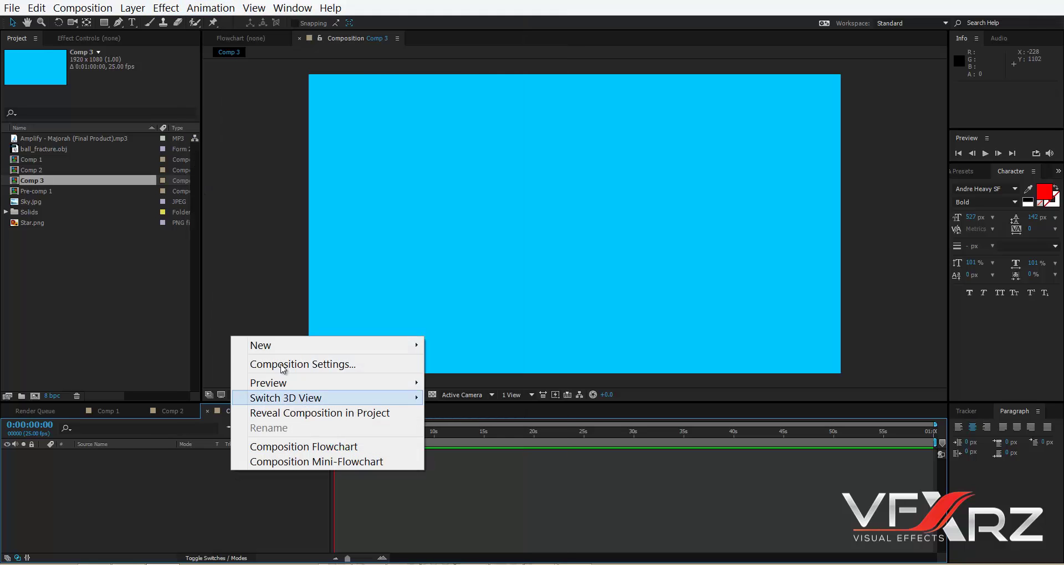
{"action": "mouse_move", "coordinate": [283, 349]}
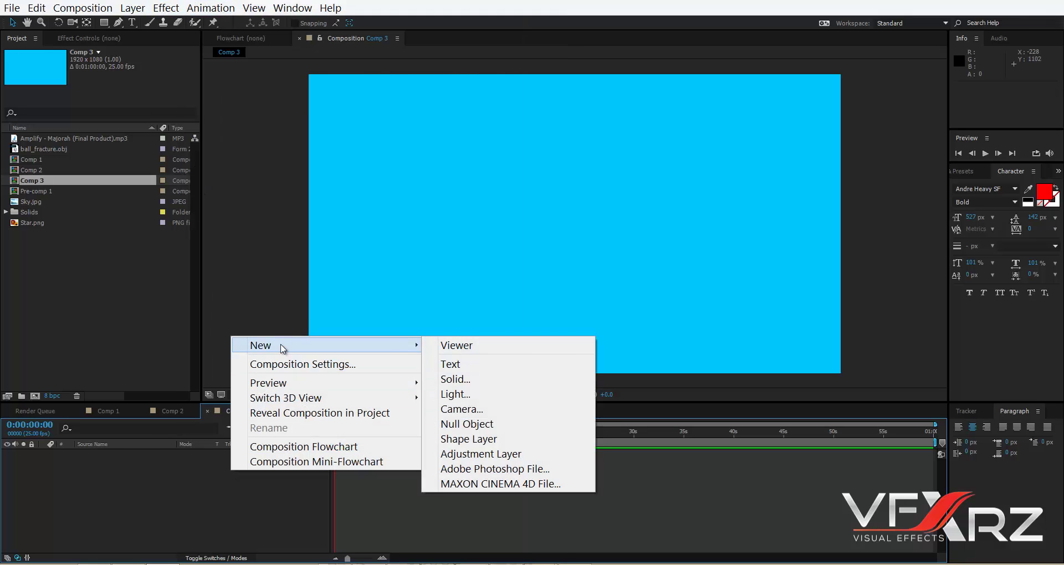
{"action": "left_click", "coordinate": [458, 381]}
{"action": "left_click", "coordinate": [587, 368]}
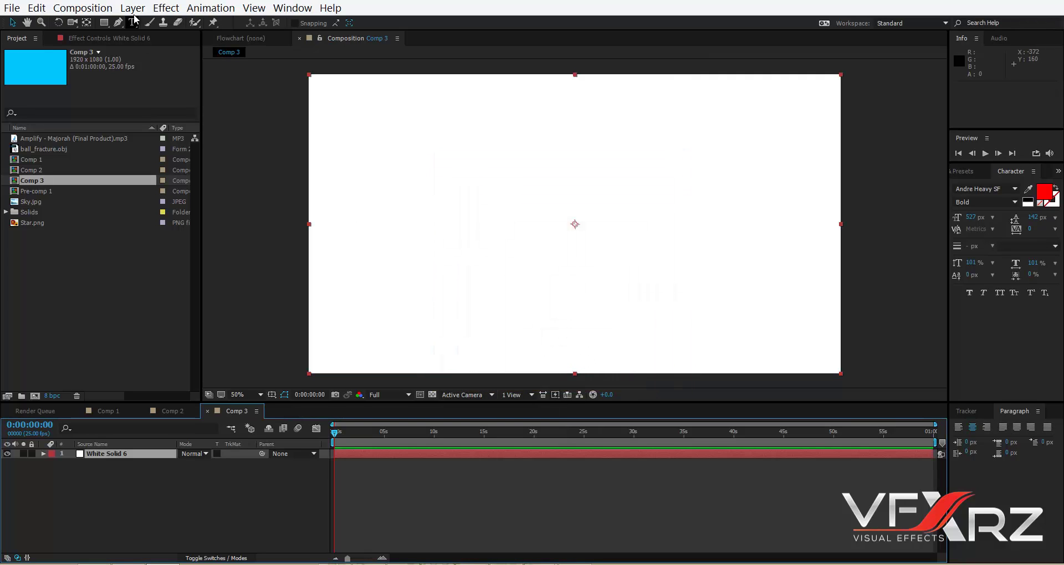
{"action": "left_click", "coordinate": [165, 9]}
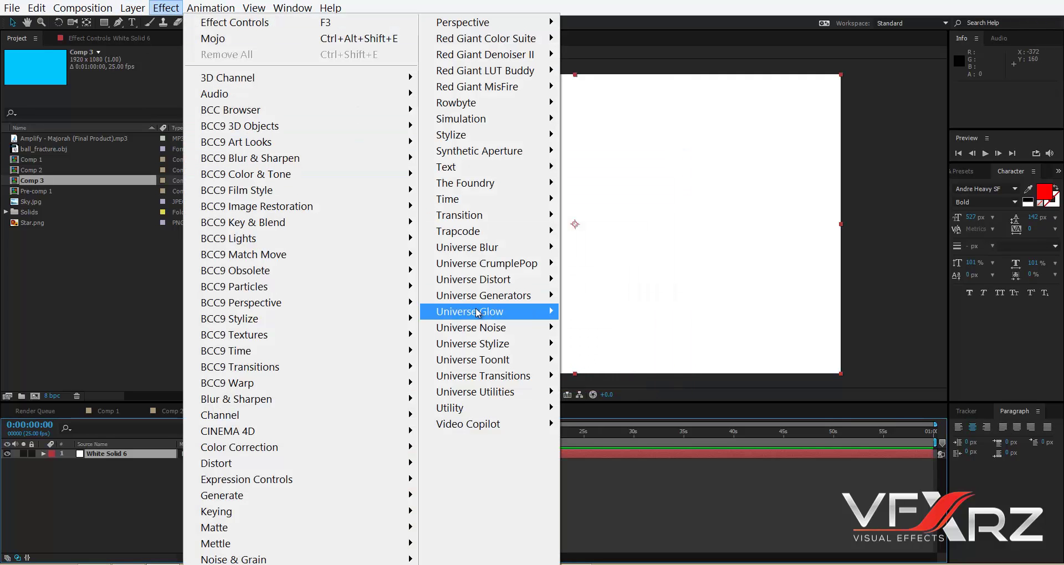
{"action": "mouse_move", "coordinate": [498, 213]}
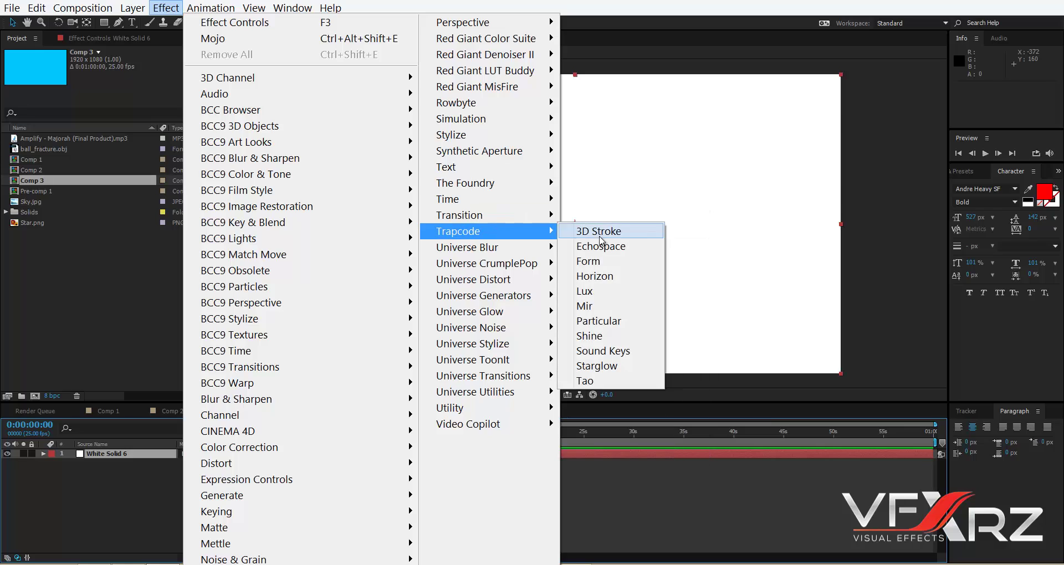
{"action": "left_click", "coordinate": [581, 308]}
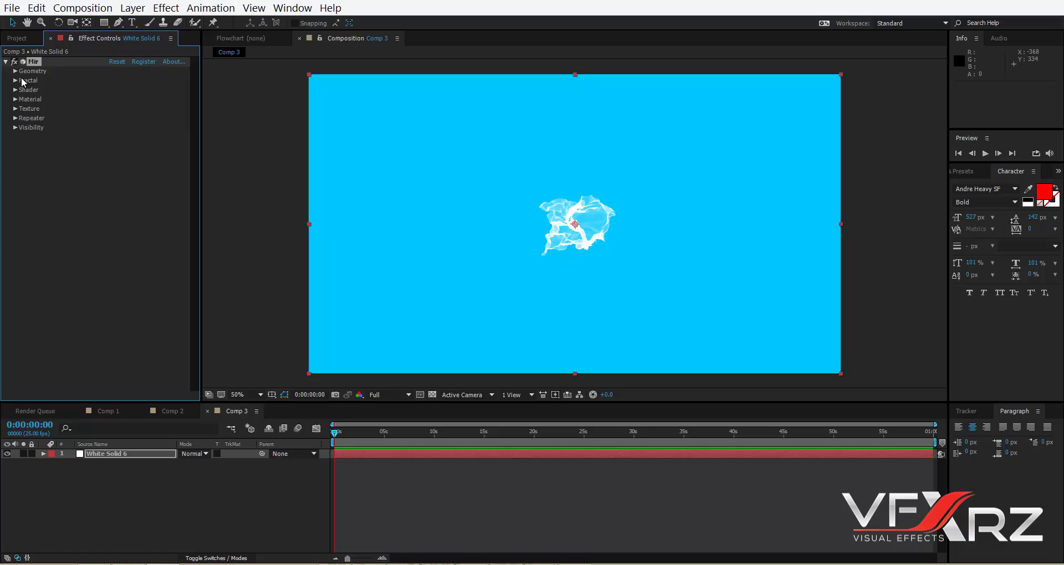
Set Mir Geometry Vertices X and Y to 1000 and Size to 1810 by 680
{"action": "left_click", "coordinate": [14, 87]}
{"action": "left_click", "coordinate": [14, 75]}
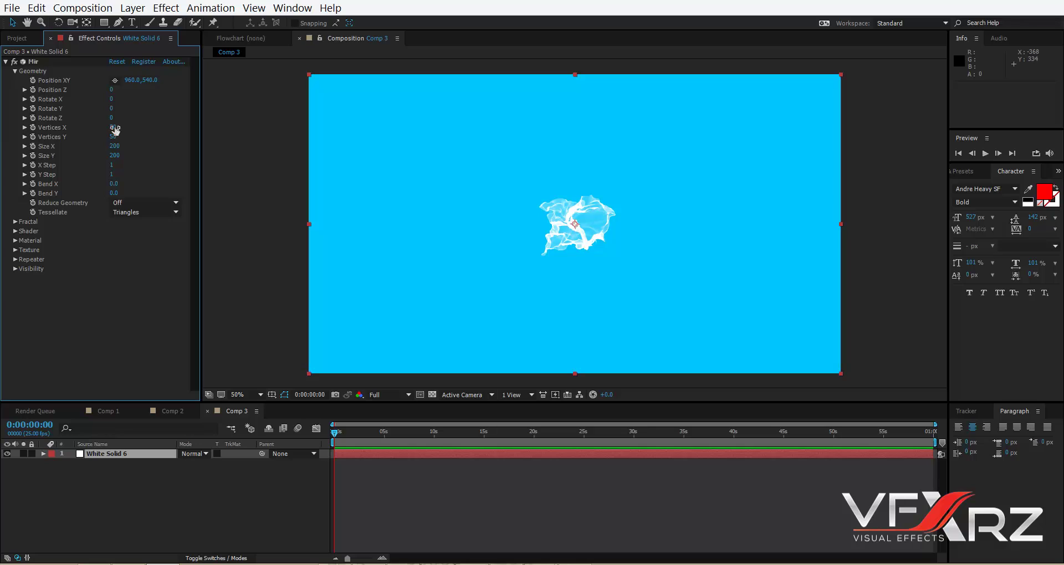
{"action": "left_click_drag", "start_coordinate": [115, 130], "coordinate": [146, 134]}
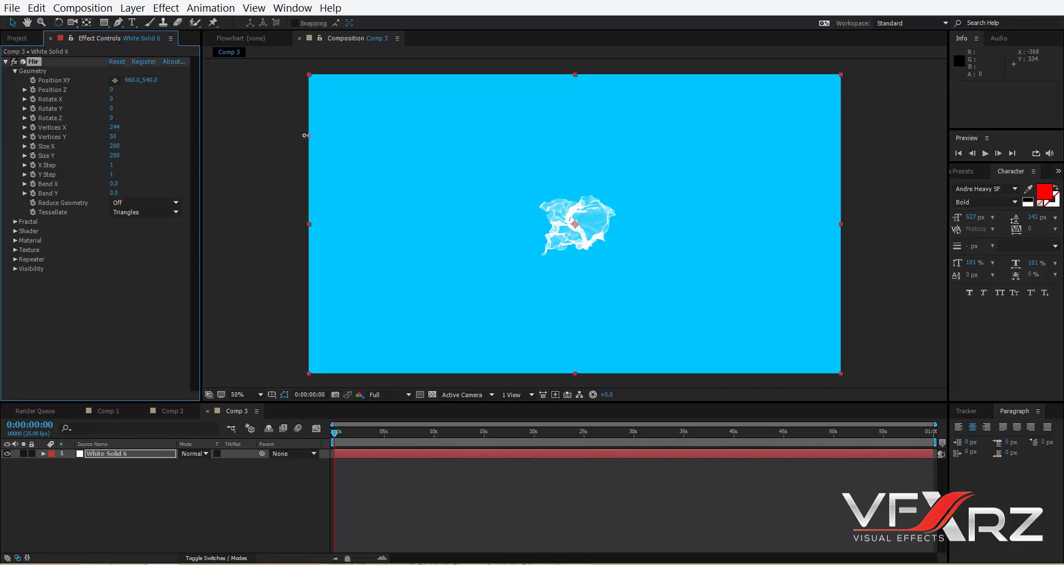
{"action": "left_click_drag", "start_coordinate": [486, 133], "coordinate": [503, 132]}
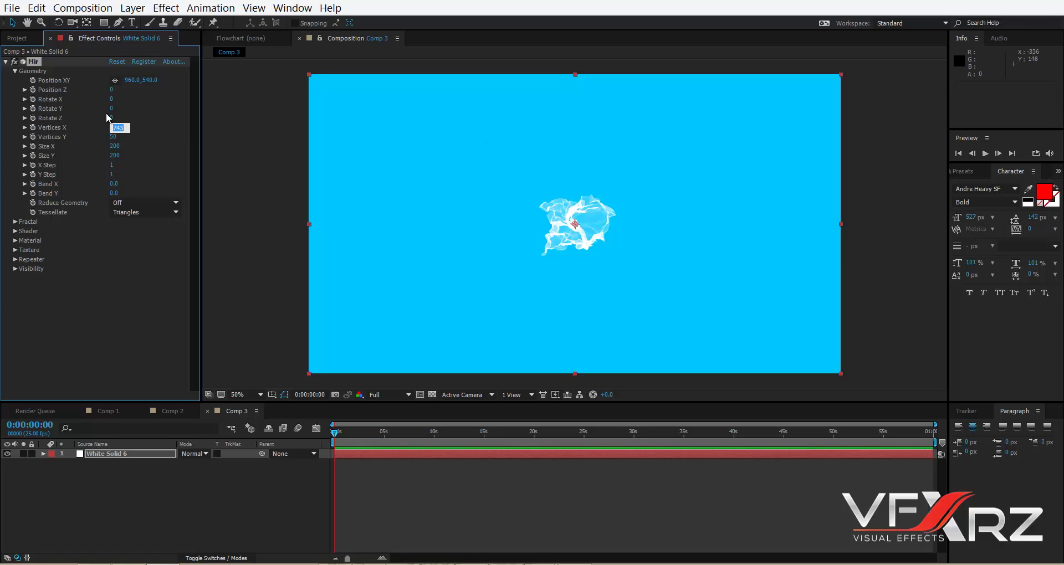
{"action": "type", "text": "1000"}
{"action": "left_click", "coordinate": [141, 160]}
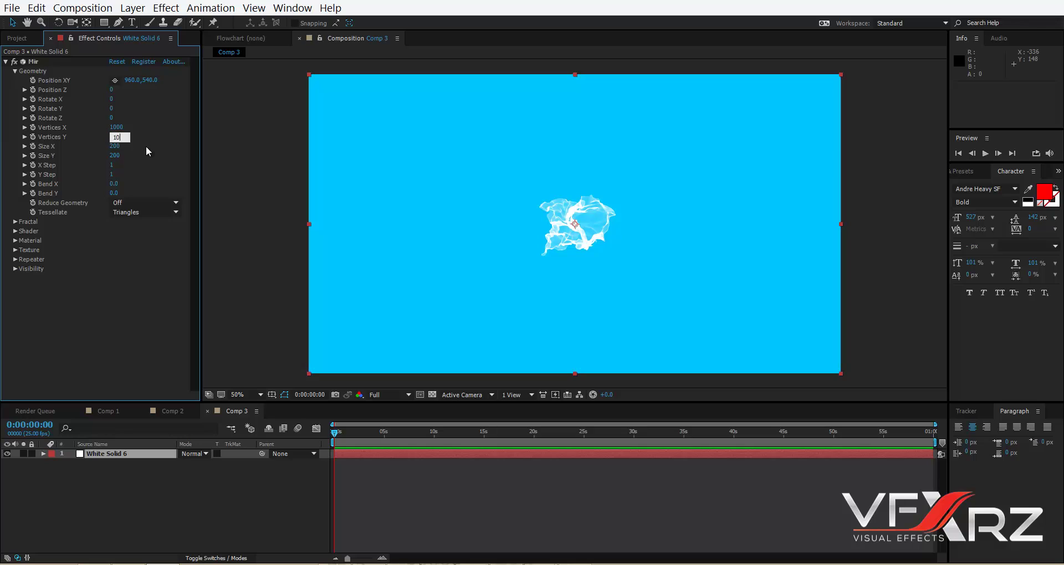
{"action": "type", "text": "1000"}
{"action": "left_click", "coordinate": [161, 153]}
{"action": "left_click_drag", "start_coordinate": [115, 148], "coordinate": [210, 155]}
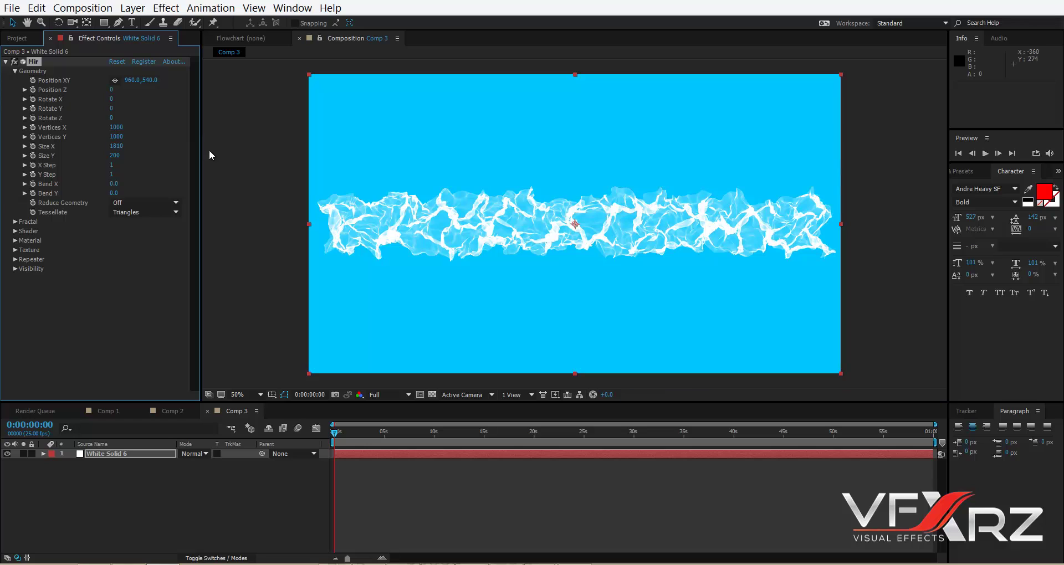
{"action": "left_click_drag", "start_coordinate": [111, 155], "coordinate": [142, 159]}
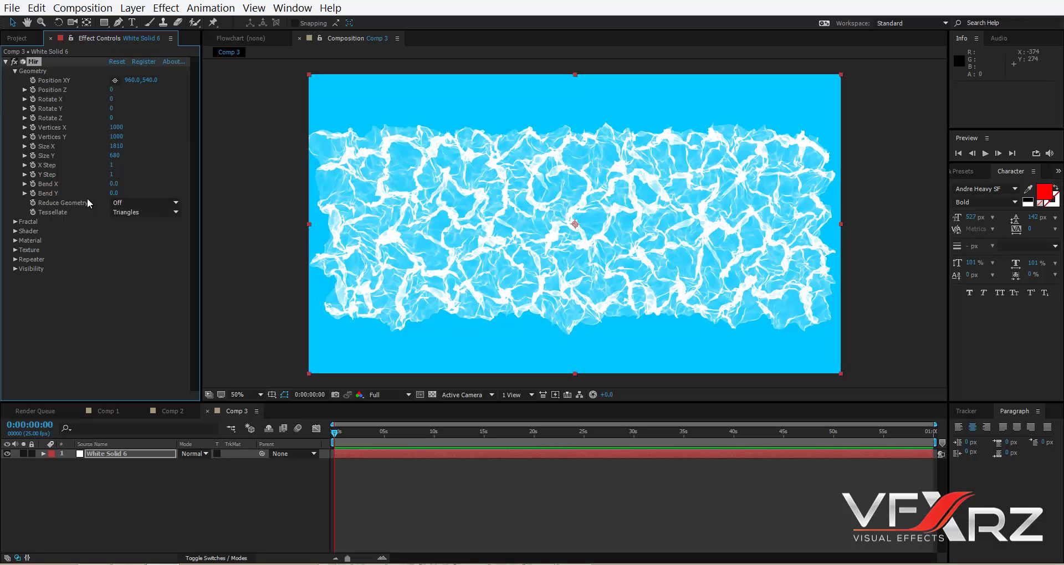
Set Mir's Fractal Type to Multi and lower Amplitude to 19
{"action": "left_click", "coordinate": [15, 222]}
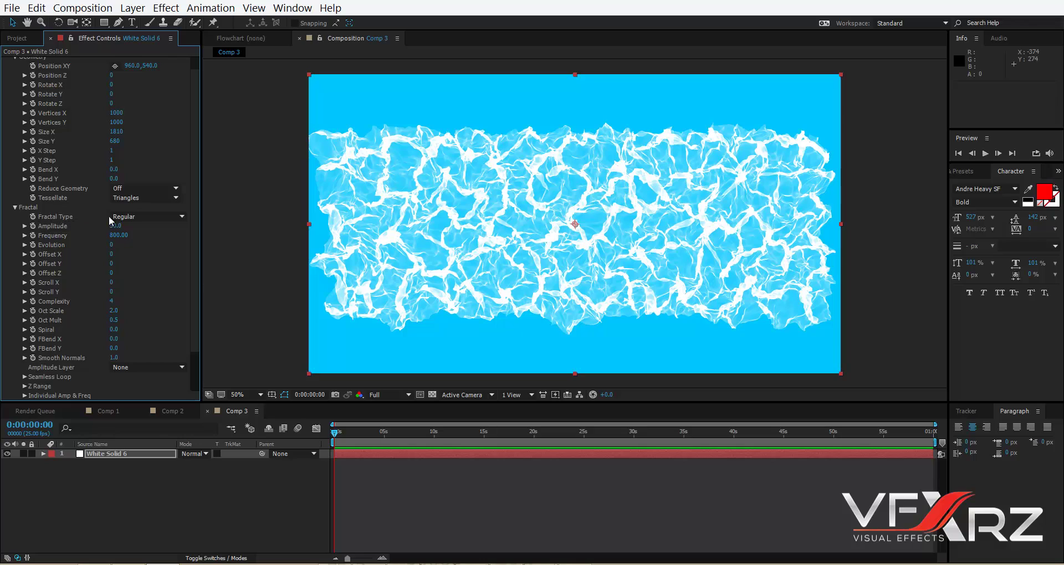
{"action": "left_click", "coordinate": [143, 217]}
{"action": "left_click", "coordinate": [146, 217]}
{"action": "scroll", "coordinate": [156, 218], "scroll_direction": "up", "scroll_amount": 1}
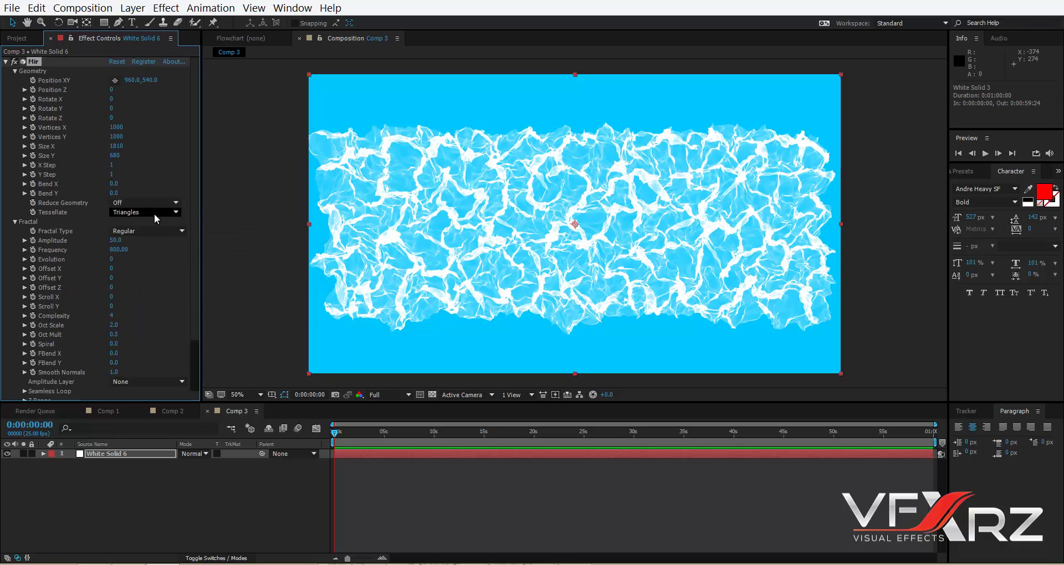
{"action": "left_click", "coordinate": [145, 234]}
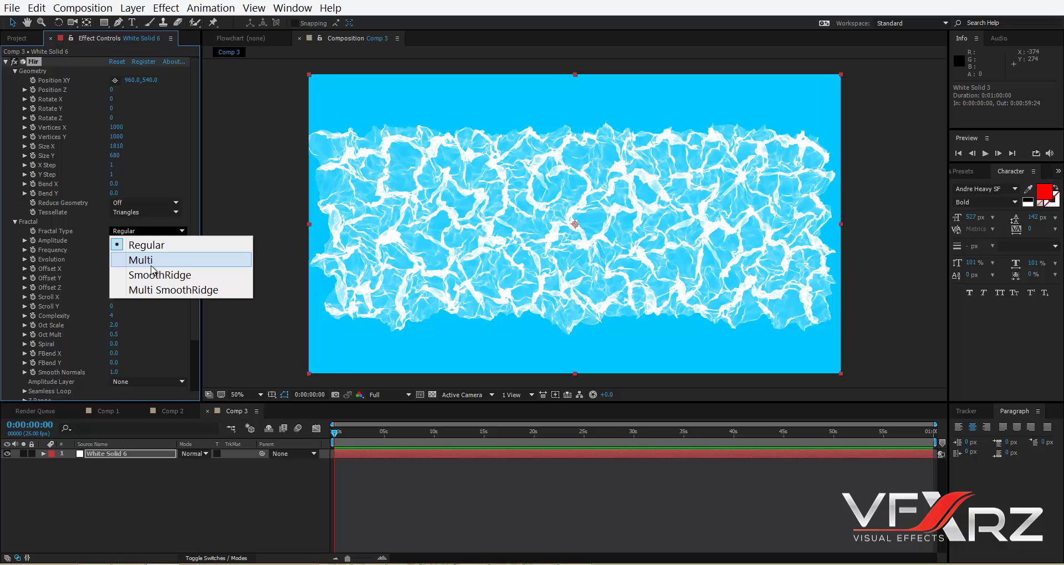
{"action": "left_click", "coordinate": [144, 259]}
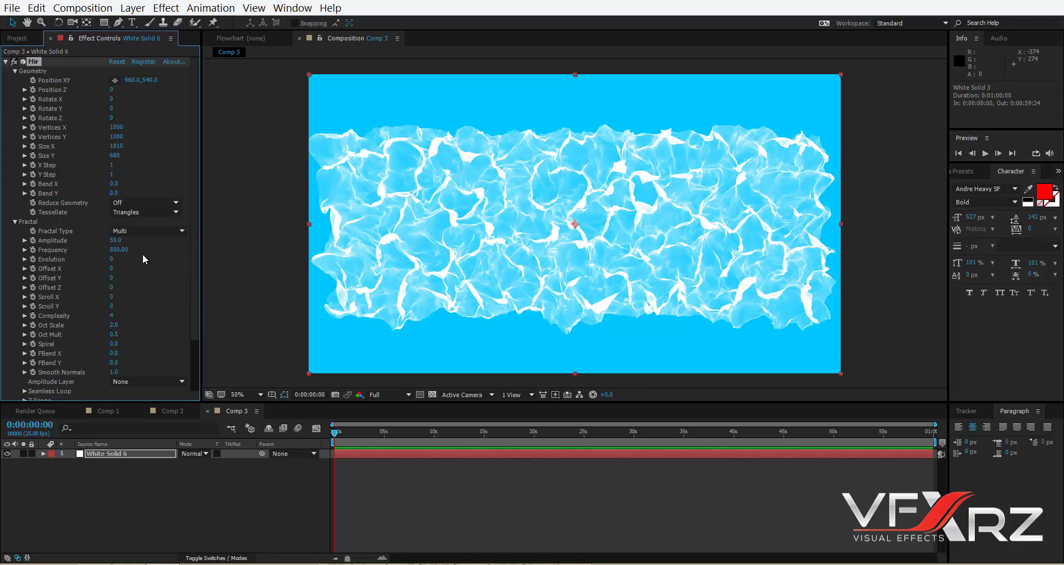
{"action": "left_click_drag", "start_coordinate": [123, 242], "coordinate": [102, 242]}
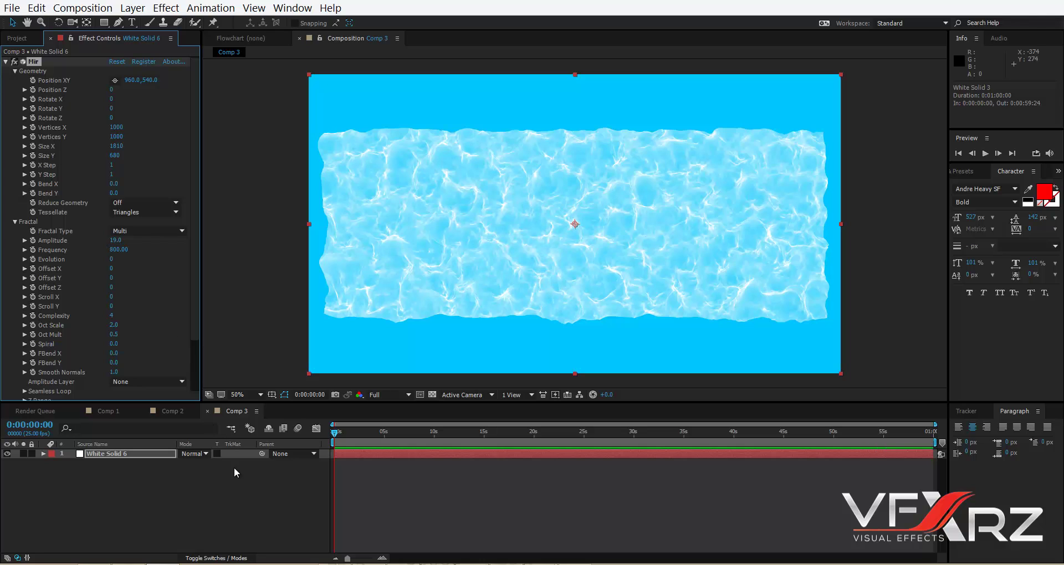
Add a 35mm Two-Node Camera 1 and orbit it until the mesh appears edge-on
{"action": "right_click", "coordinate": [238, 487]}
{"action": "mouse_move", "coordinate": [277, 363]}
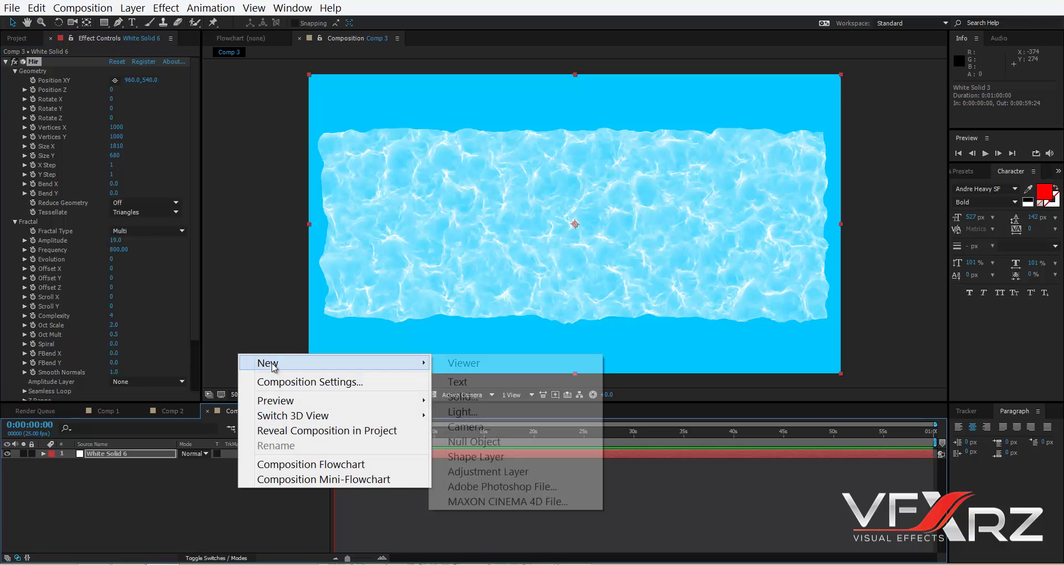
{"action": "left_click", "coordinate": [474, 426]}
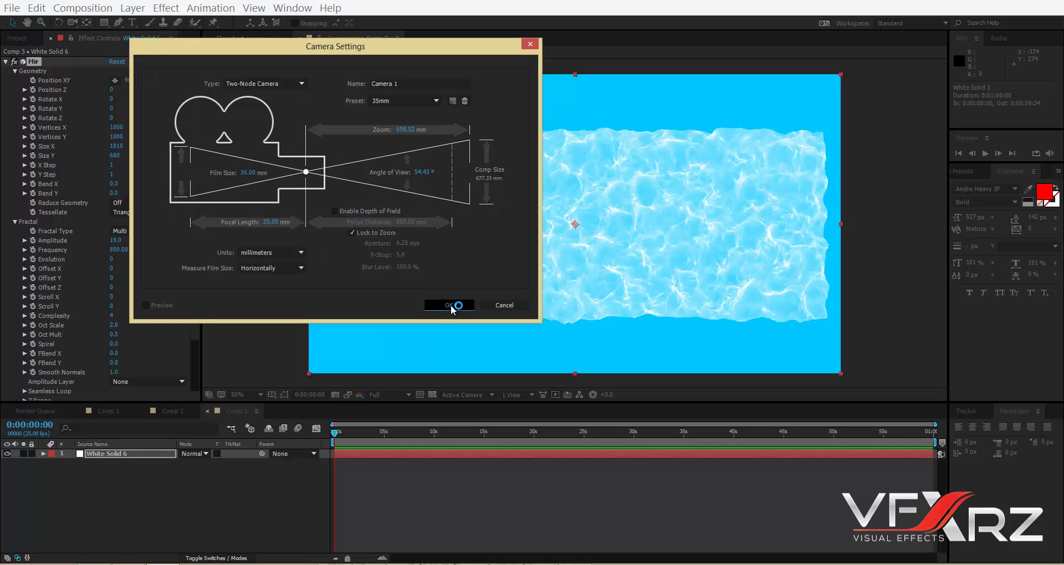
{"action": "left_click", "coordinate": [450, 304]}
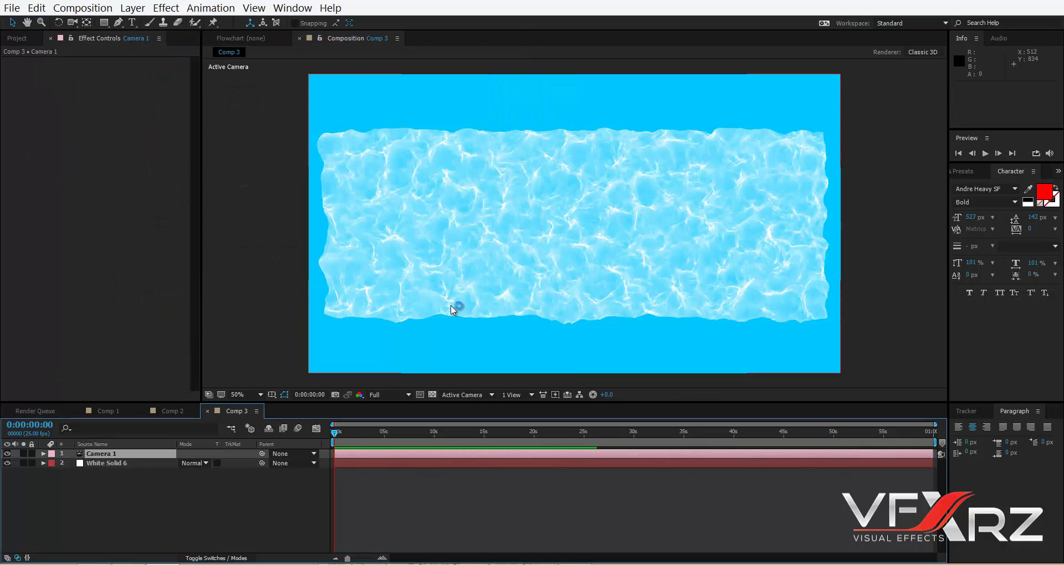
{"action": "left_click", "coordinate": [73, 22]}
{"action": "left_click_drag", "start_coordinate": [706, 224], "coordinate": [619, 226]}
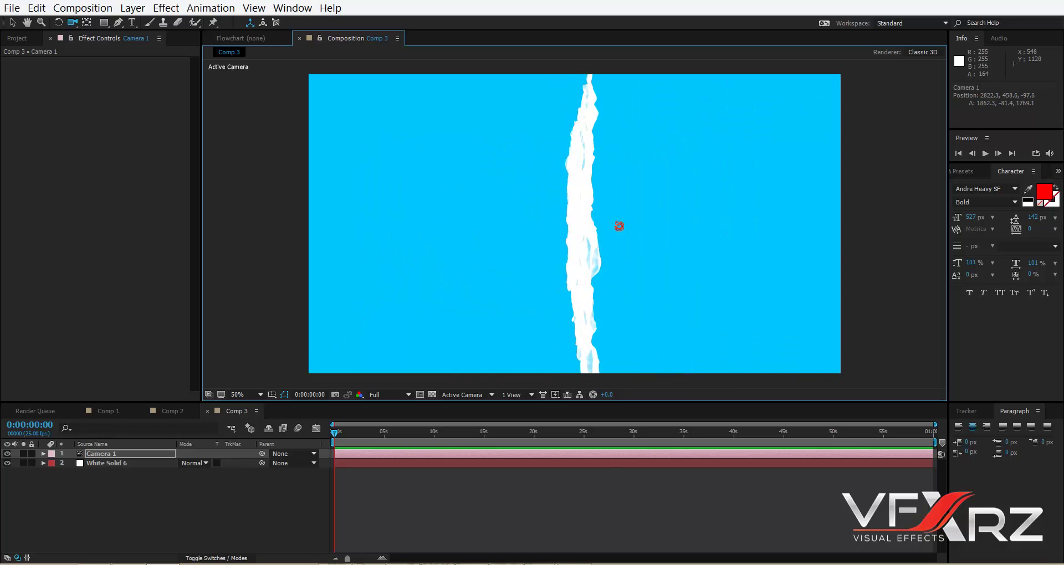
Lay the Mir mesh flat with Rotate X 90 and bring the camera down over the water
{"action": "left_click", "coordinate": [117, 463]}
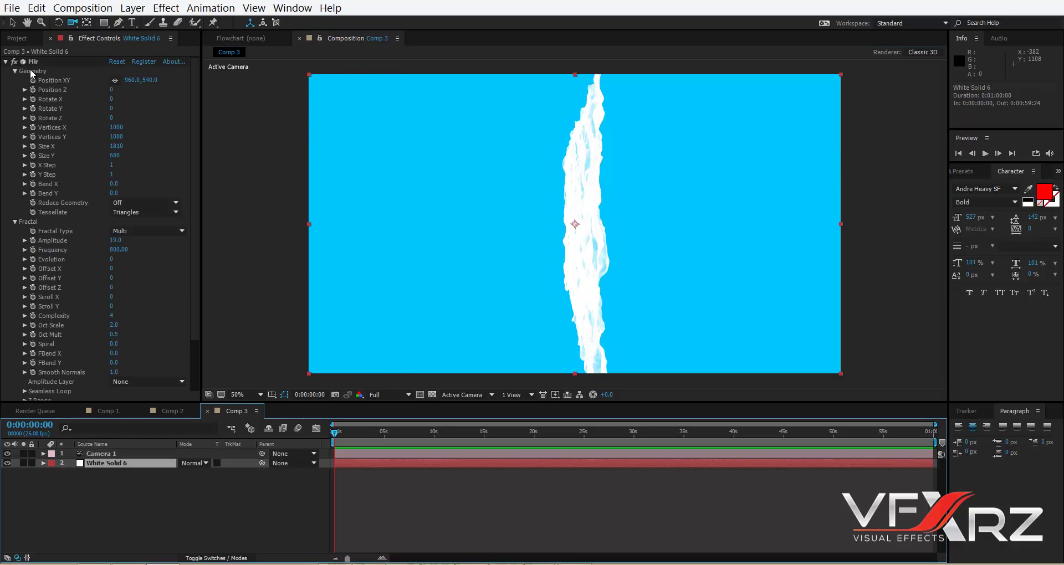
{"action": "left_click", "coordinate": [59, 163]}
{"action": "key", "text": "ctrl+z"}
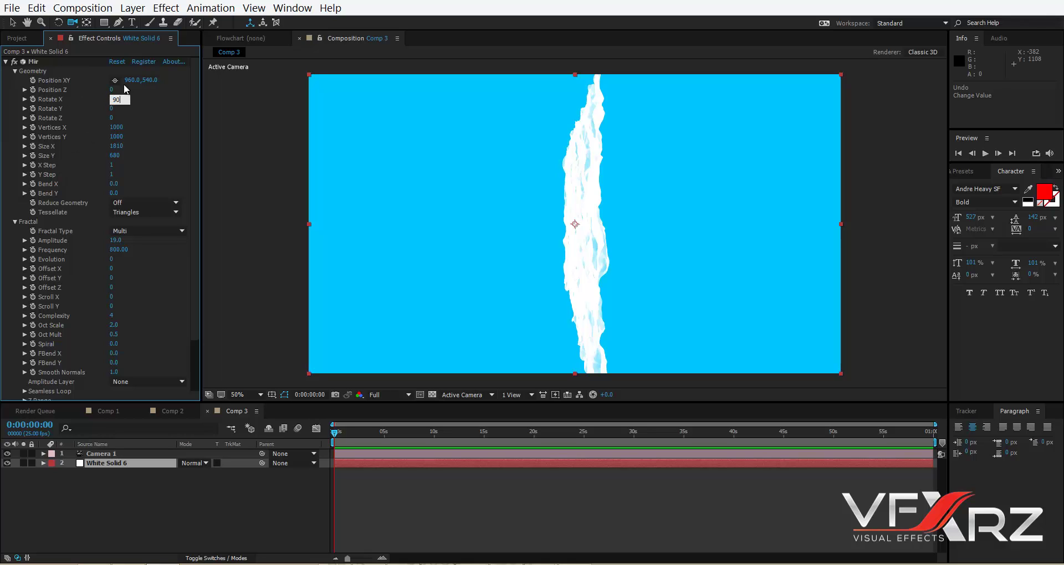
{"action": "key", "text": "Return"}
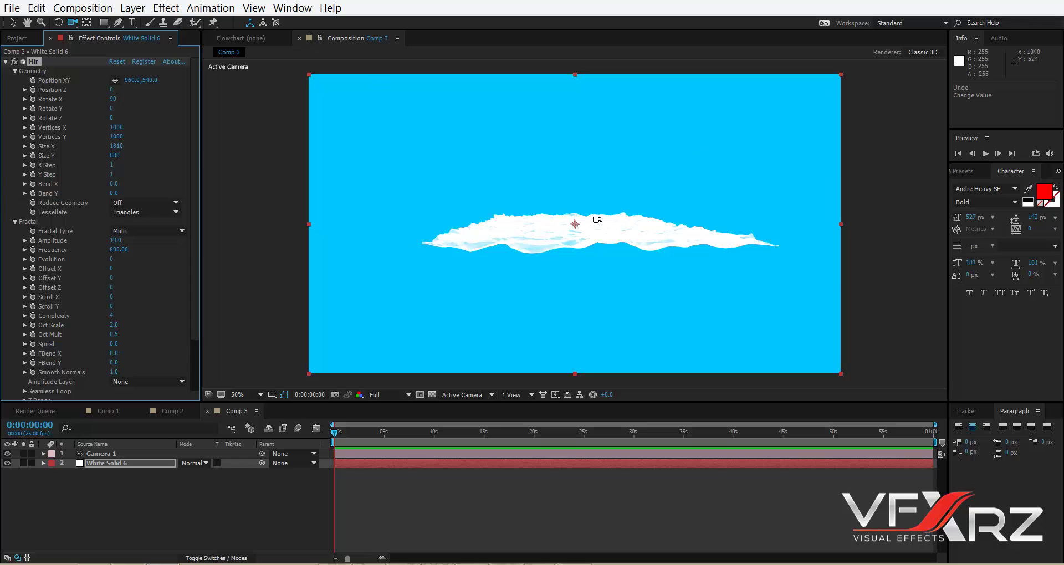
{"action": "left_click_drag", "start_coordinate": [549, 359], "coordinate": [564, 250]}
{"action": "scroll", "coordinate": [564, 250], "scroll_direction": "down", "scroll_amount": 2}
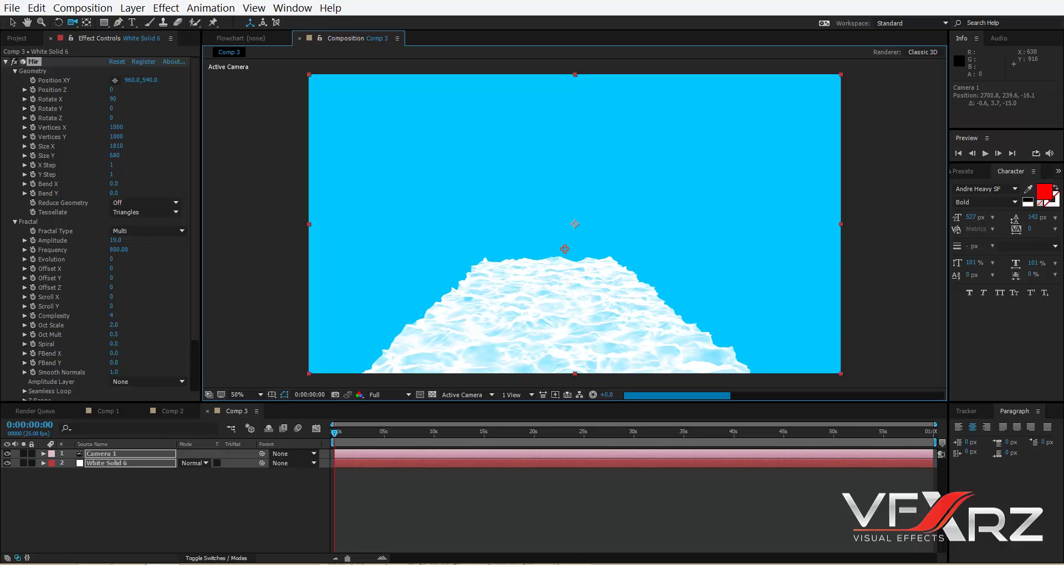
{"action": "key", "text": "F2"}
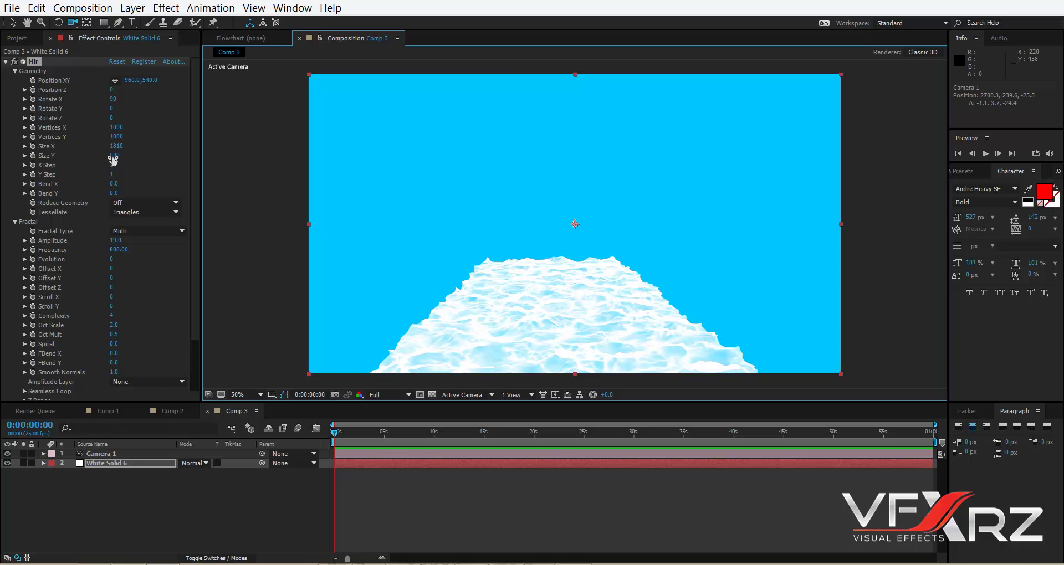
Widen the ocean plane to Size X 3130, reframe the camera, and lengthen it to Size Y 3440
{"action": "left_click_drag", "start_coordinate": [113, 156], "coordinate": [243, 150]}
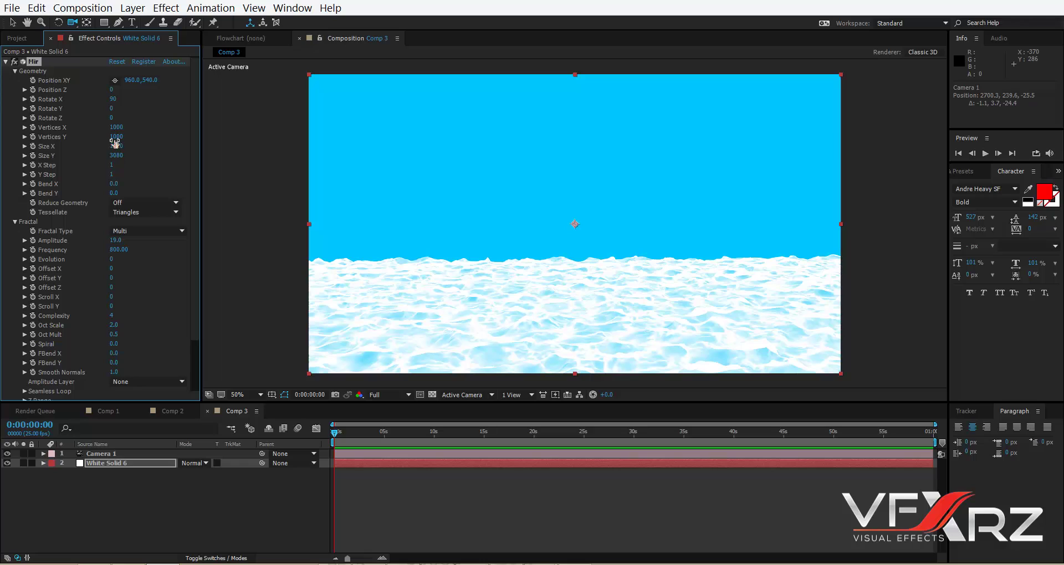
{"action": "left_click_drag", "start_coordinate": [115, 142], "coordinate": [118, 142]}
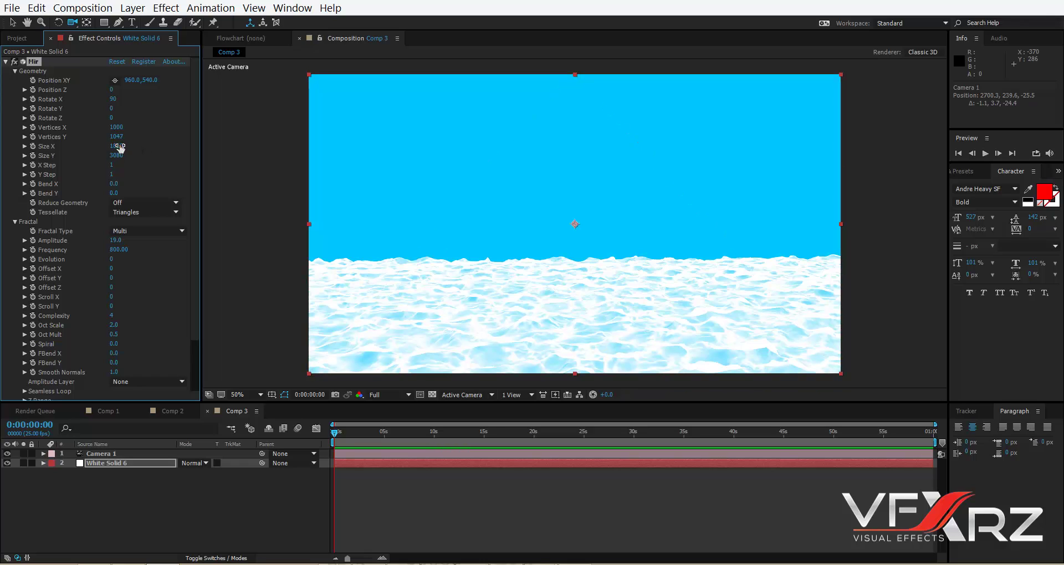
{"action": "key", "text": "ctrl+z"}
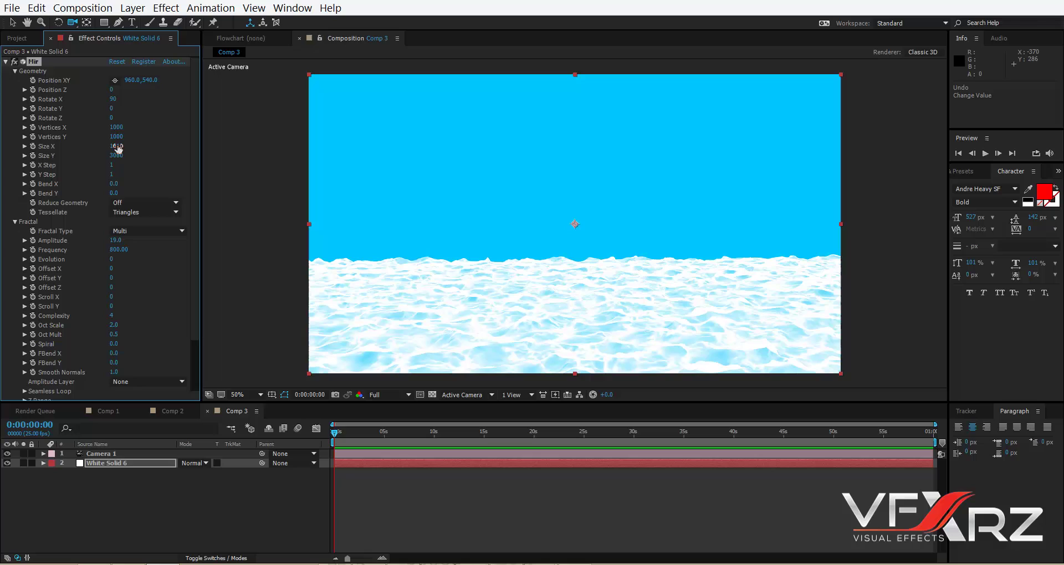
{"action": "left_click_drag", "start_coordinate": [130, 142], "coordinate": [186, 142]}
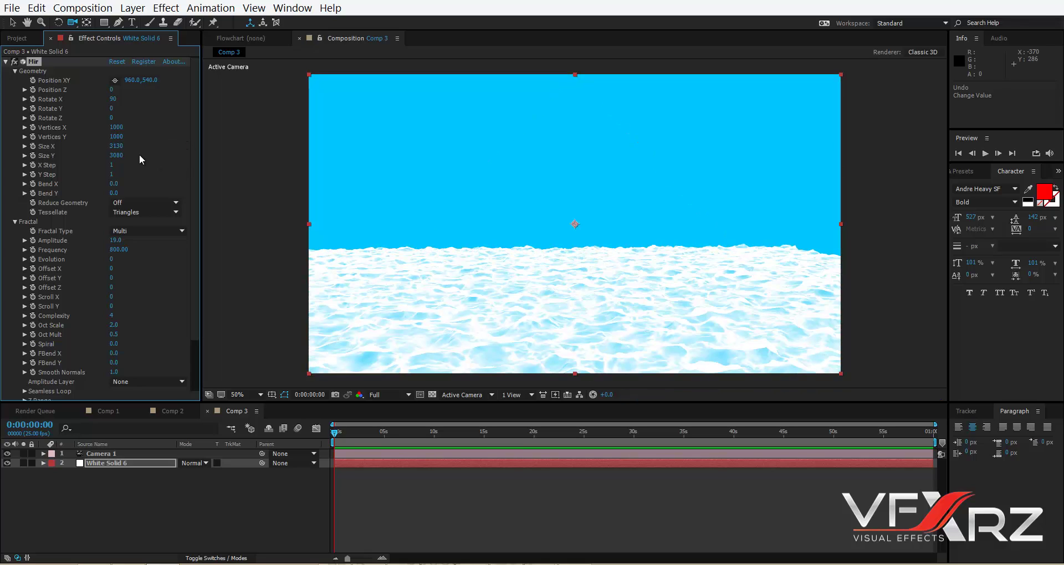
{"action": "mouse_move", "coordinate": [571, 304]}
{"action": "left_mouse_down"}
{"action": "mouse_move", "coordinate": [546, 287]}
{"action": "mouse_move", "coordinate": [654, 281]}
{"action": "mouse_move", "coordinate": [598, 281]}
{"action": "mouse_move", "coordinate": [563, 251]}
{"action": "mouse_move", "coordinate": [569, 228]}
{"action": "mouse_move", "coordinate": [570, 292]}
{"action": "left_mouse_up"}
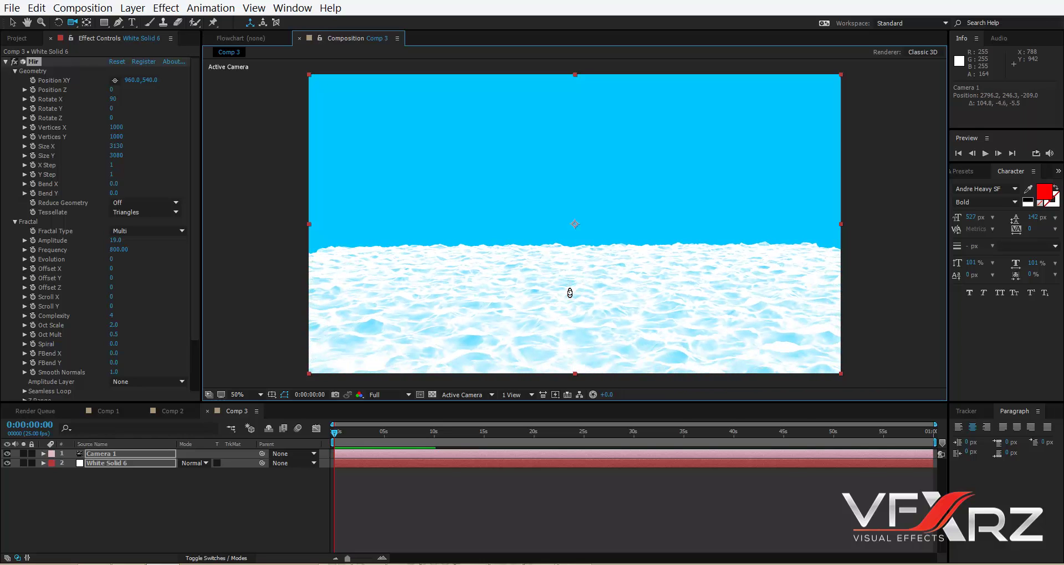
{"action": "left_click", "coordinate": [193, 208]}
{"action": "key", "text": "ctrl+z"}
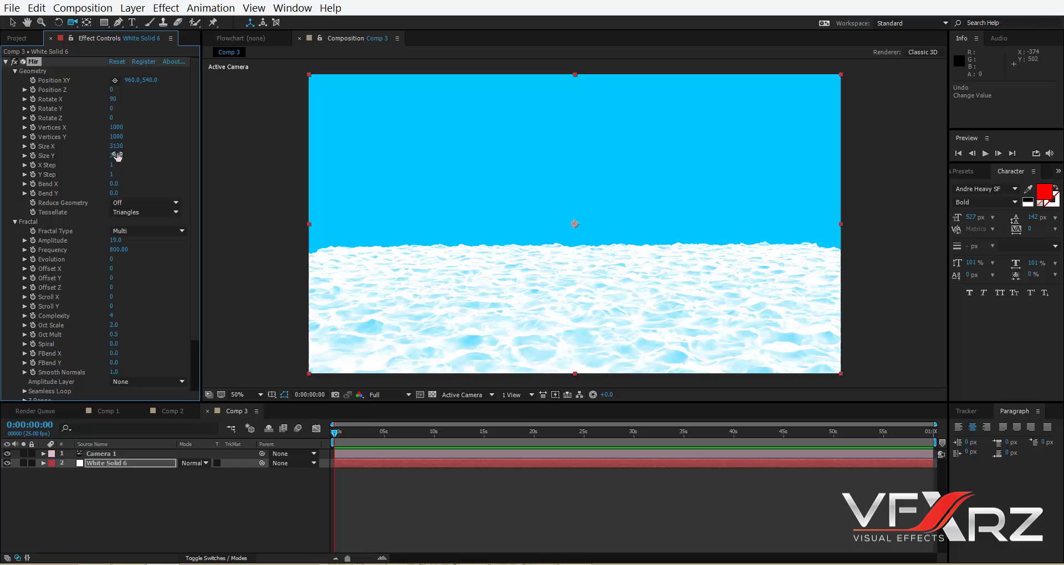
{"action": "left_click_drag", "start_coordinate": [117, 159], "coordinate": [143, 163]}
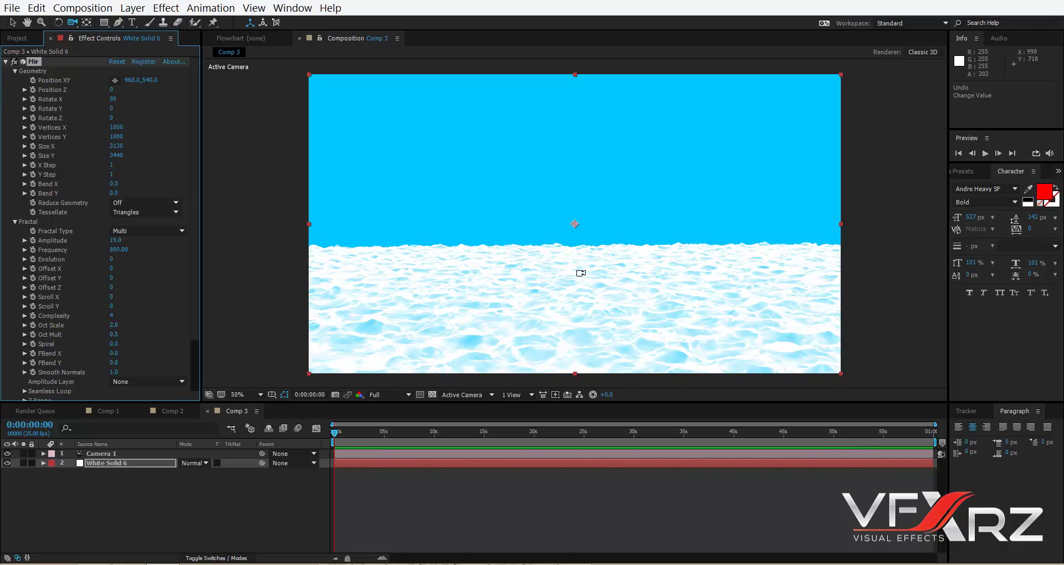
{"action": "scroll", "coordinate": [195, 189], "scroll_direction": "down", "scroll_amount": 3}
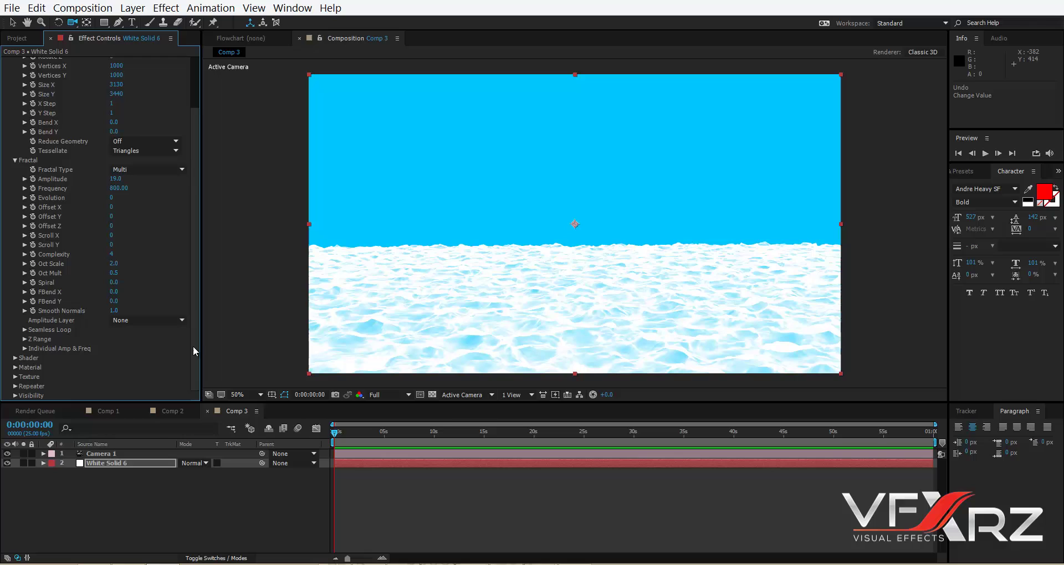
Set Mir's Shader to Phong
{"action": "left_click", "coordinate": [15, 358]}
{"action": "scroll", "coordinate": [70, 354], "scroll_direction": "down", "scroll_amount": 6}
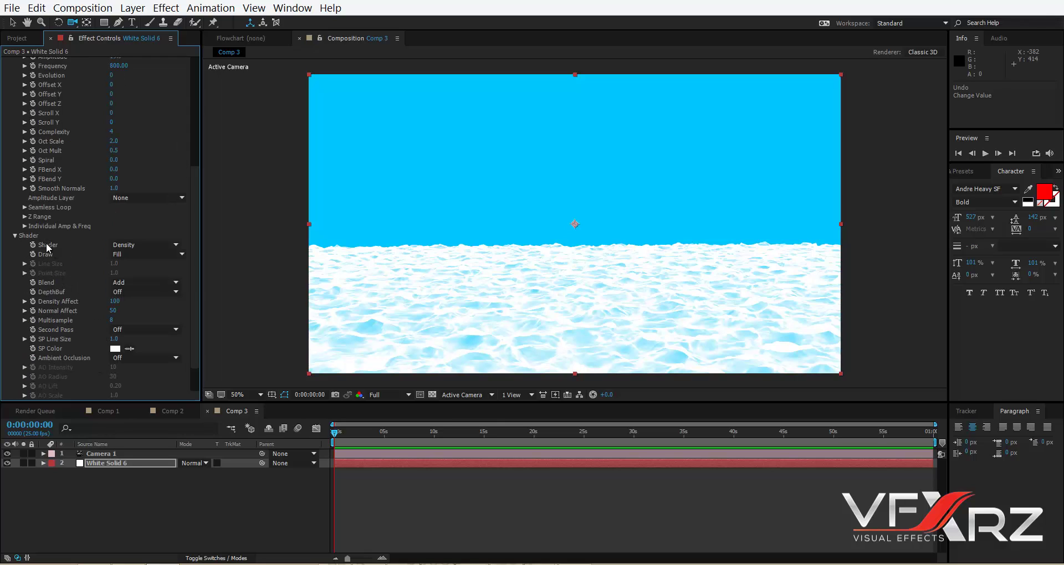
{"action": "left_click", "coordinate": [172, 246]}
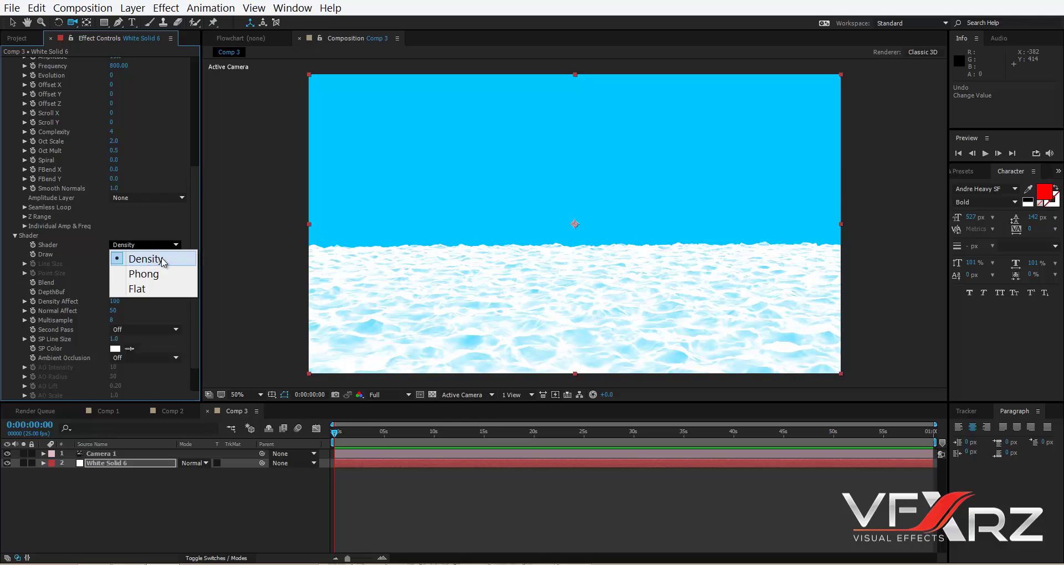
{"action": "left_click", "coordinate": [134, 274]}
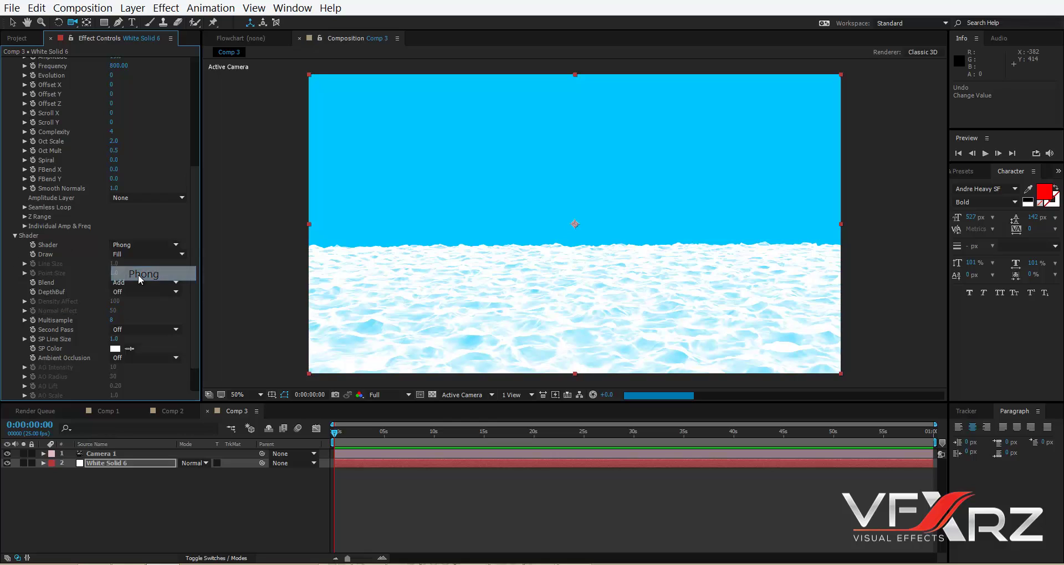
Add an ambient Light 1 to the composition
{"action": "right_click", "coordinate": [217, 510]}
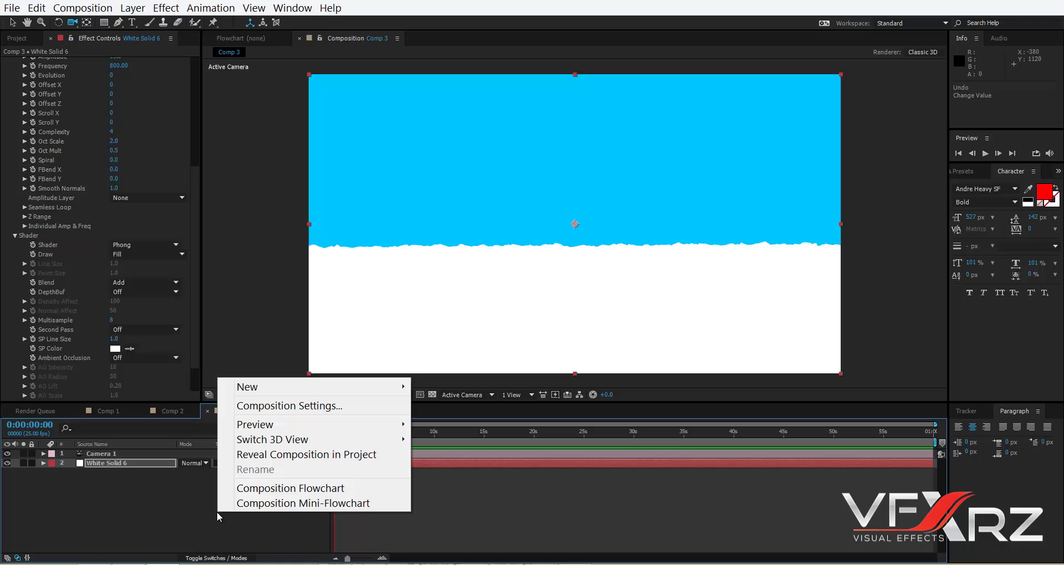
{"action": "mouse_move", "coordinate": [388, 386]}
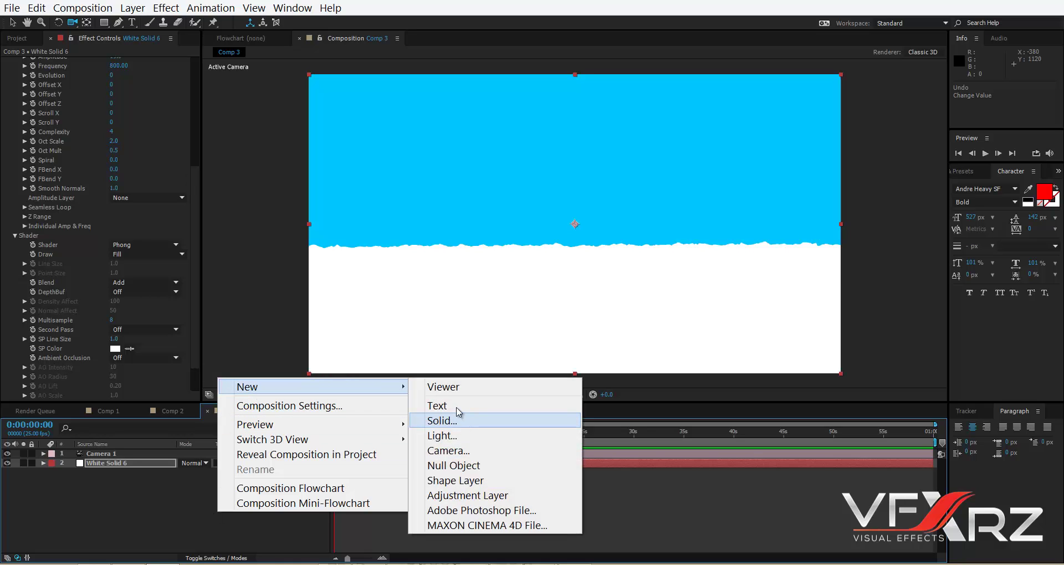
{"action": "left_click", "coordinate": [455, 436]}
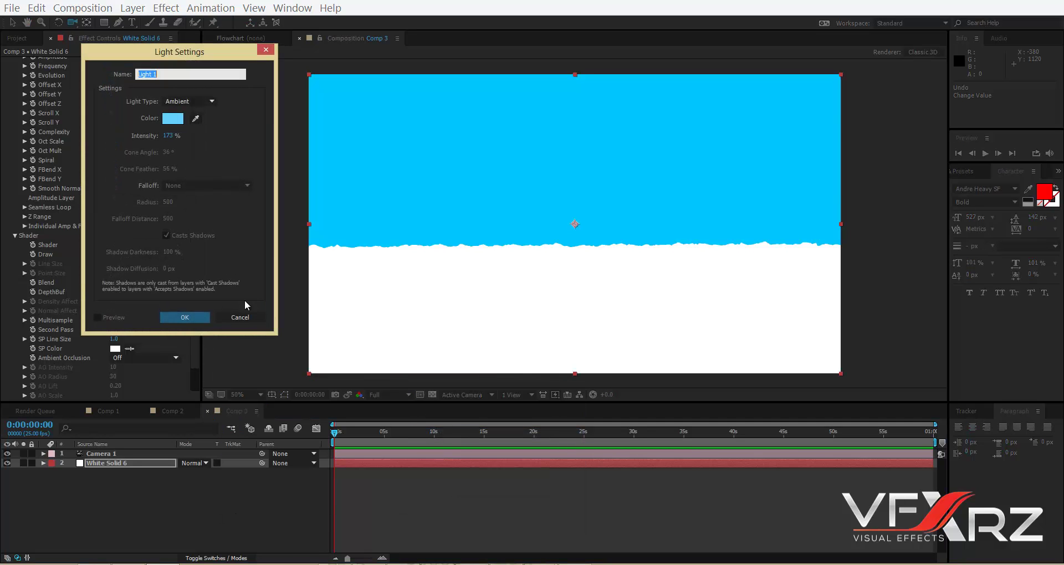
{"action": "left_click", "coordinate": [178, 317]}
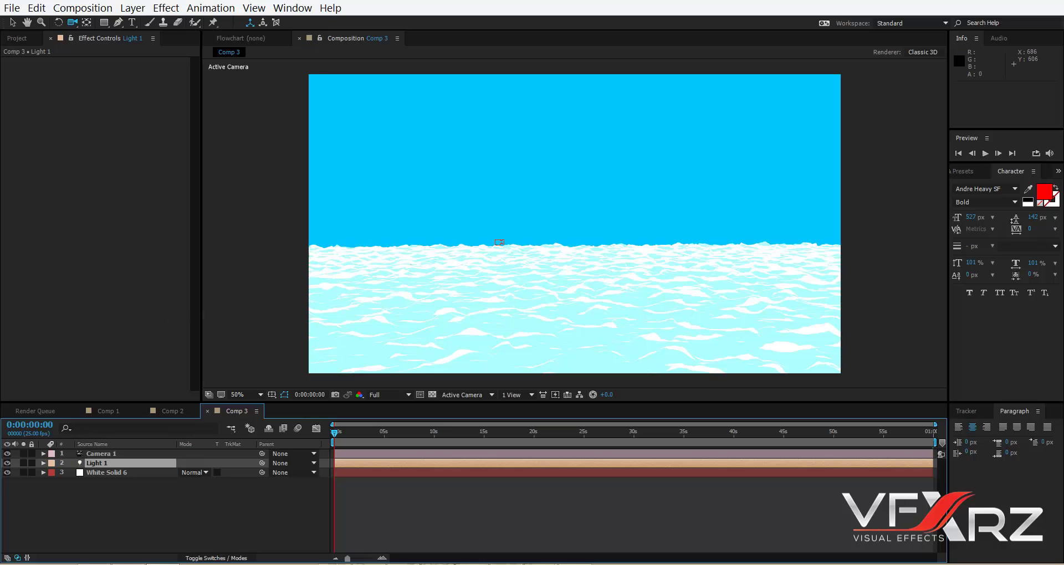
{"action": "key", "text": "v"}
Set Mir's Material Color to cyan at hue 182° and saturation 75%
{"action": "left_click", "coordinate": [139, 473]}
{"action": "scroll", "coordinate": [191, 146], "scroll_direction": "down", "scroll_amount": 5}
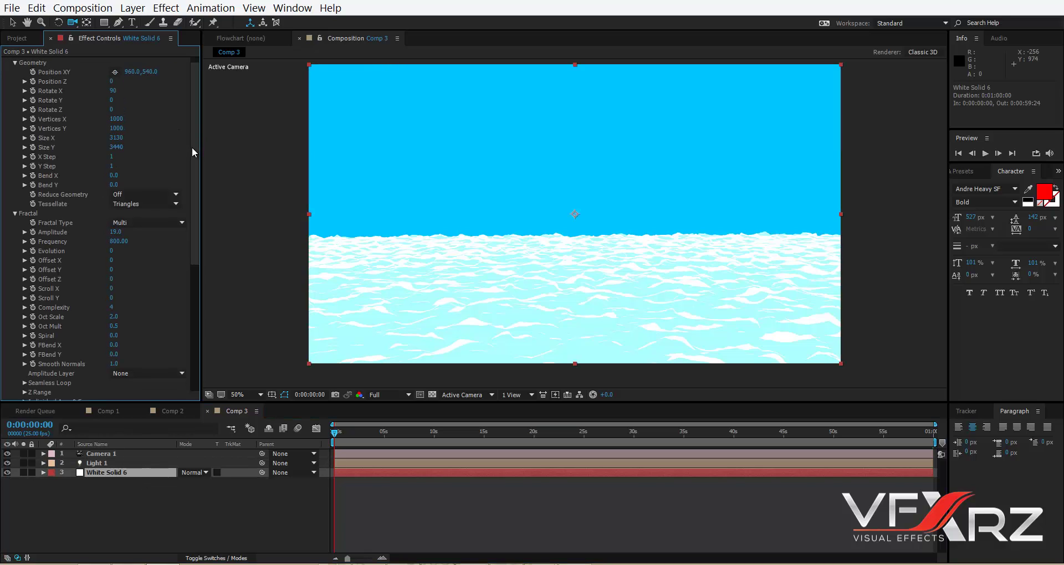
{"action": "left_click_drag", "start_coordinate": [193, 181], "coordinate": [210, 287]}
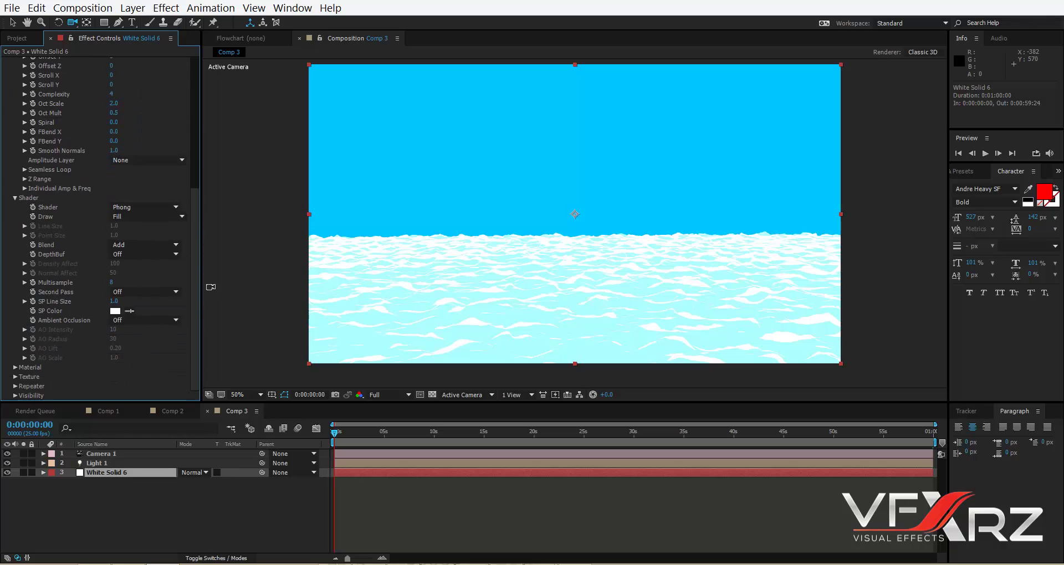
{"action": "left_click", "coordinate": [15, 368]}
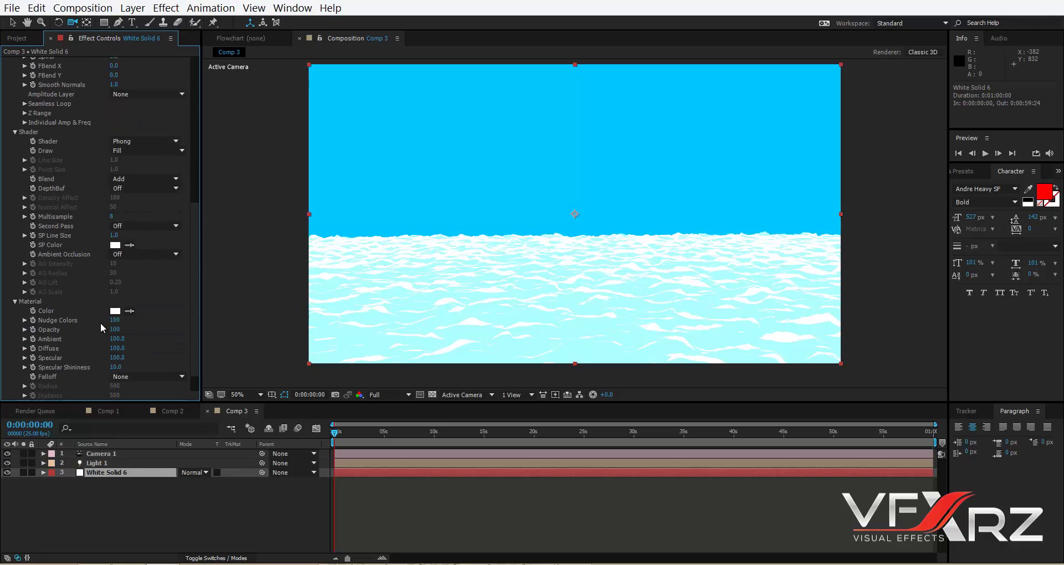
{"action": "left_click", "coordinate": [116, 312]}
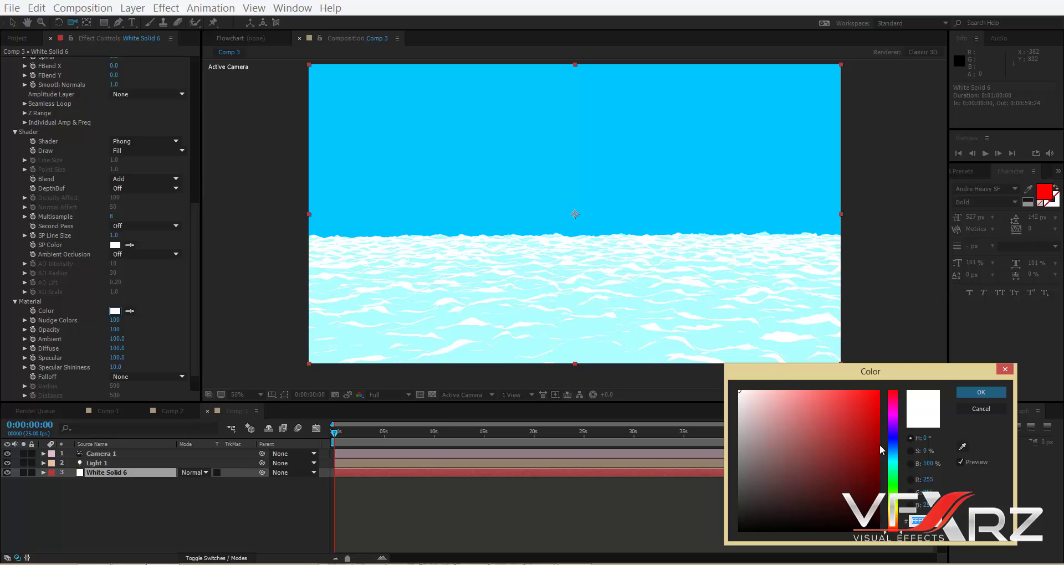
{"action": "left_click", "coordinate": [897, 459]}
{"action": "left_click_drag", "start_coordinate": [898, 464], "coordinate": [899, 467]}
{"action": "left_click_drag", "start_coordinate": [864, 398], "coordinate": [844, 385]}
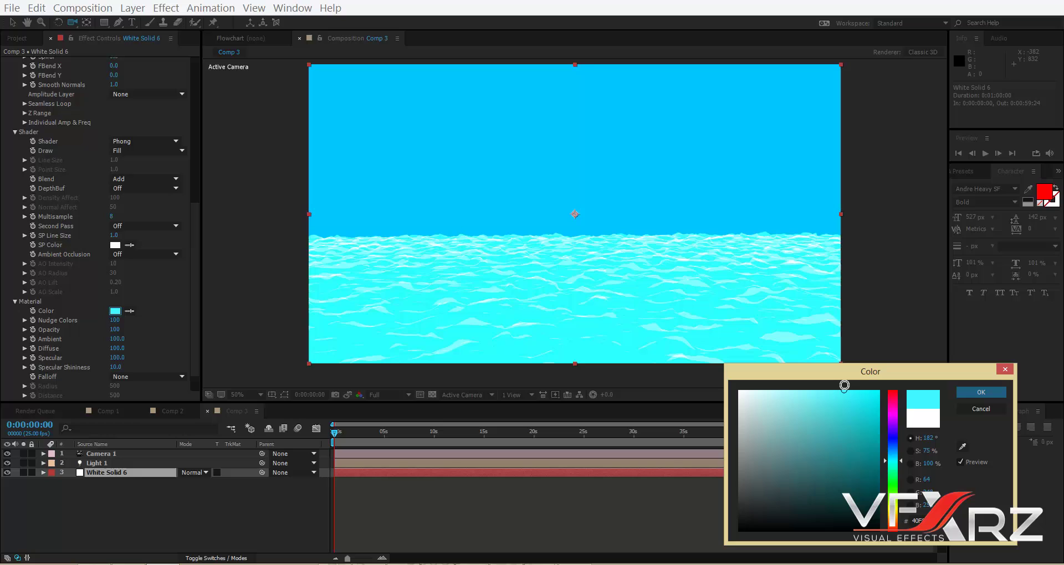
{"action": "left_click", "coordinate": [981, 392]}
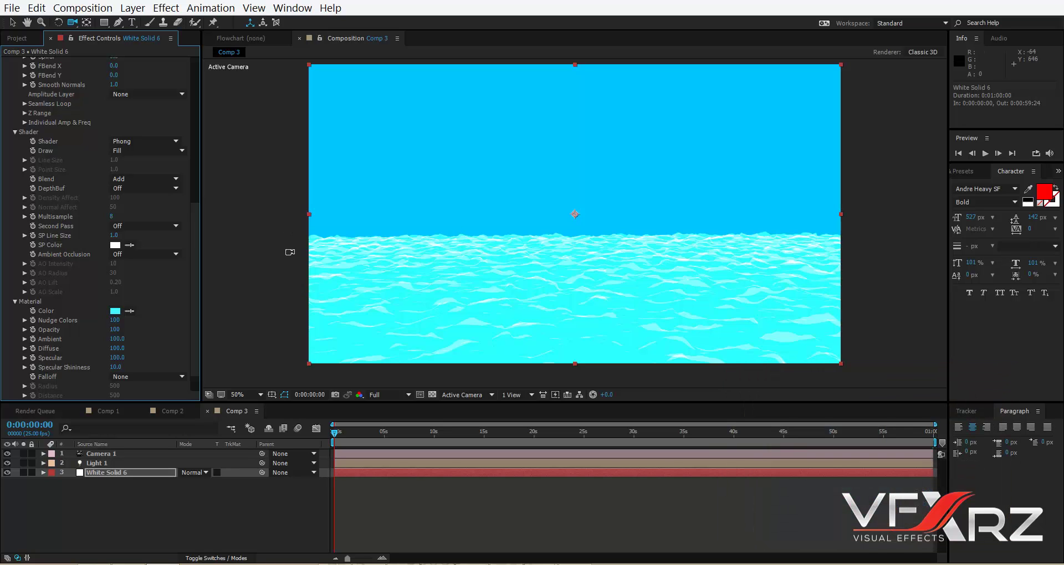
Make Light 1 a point light and move it right and deeper toward the horizon
{"action": "key", "text": "v"}
{"action": "left_click", "coordinate": [122, 473]}
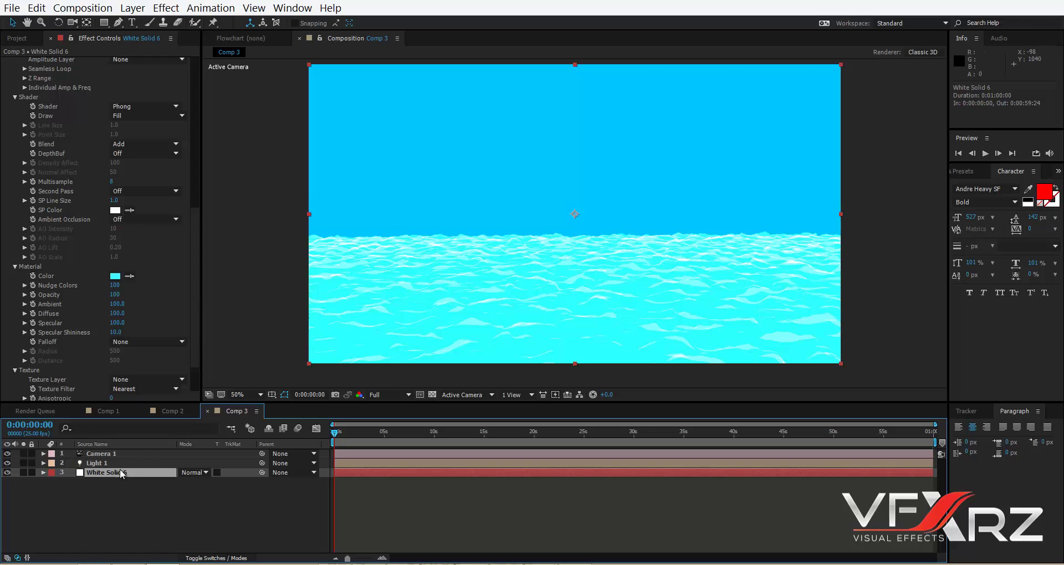
{"action": "left_click", "coordinate": [89, 465]}
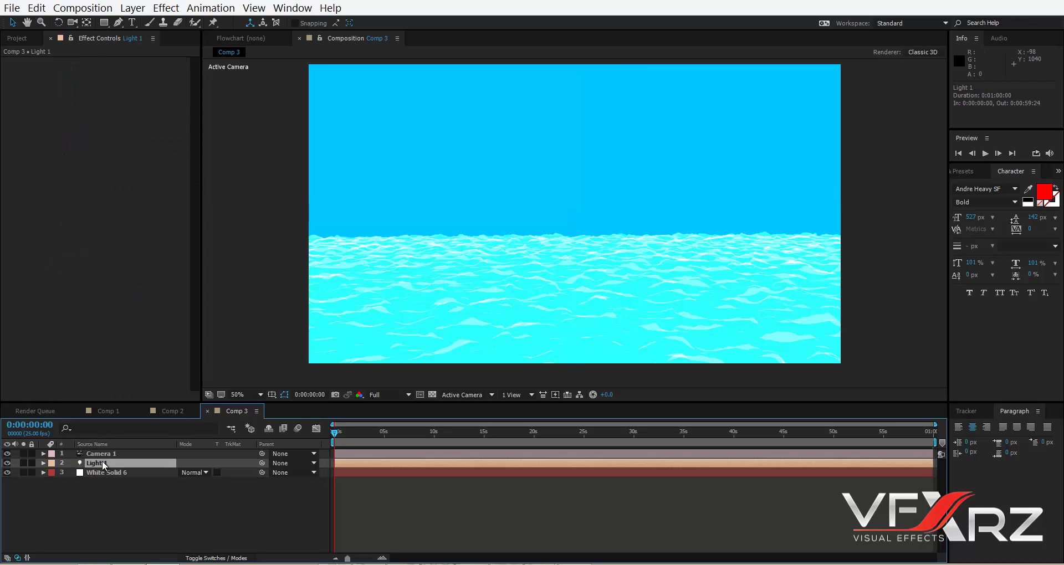
{"action": "double_click", "coordinate": [94, 464]}
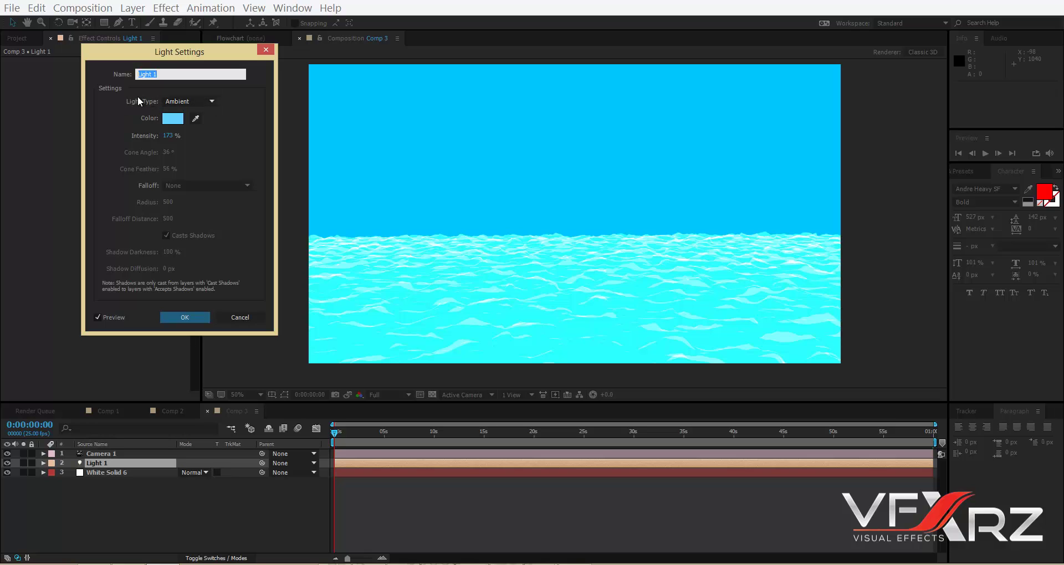
{"action": "left_click", "coordinate": [175, 102]}
{"action": "left_click", "coordinate": [215, 146]}
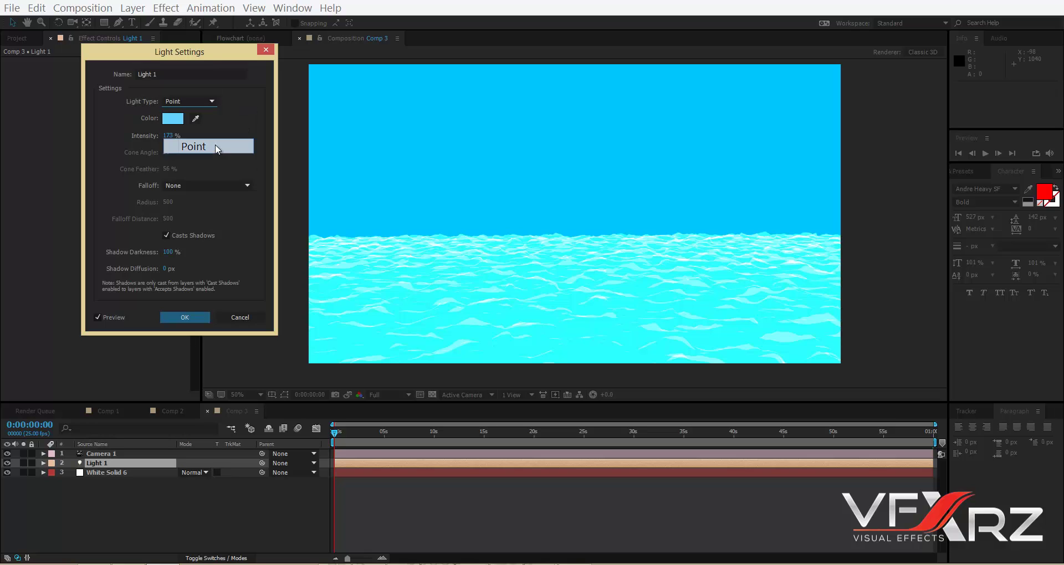
{"action": "left_click", "coordinate": [185, 317]}
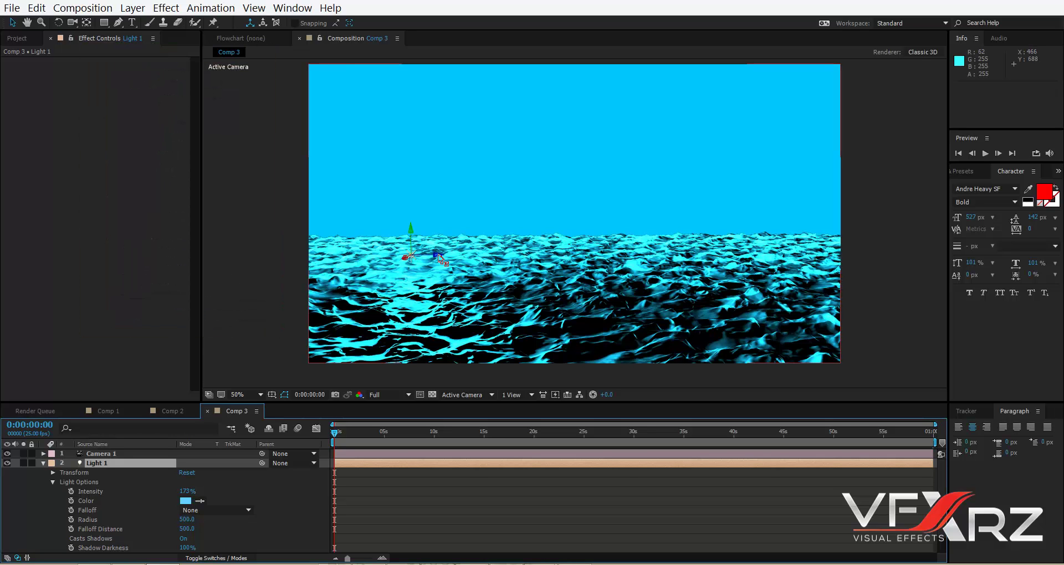
{"action": "left_click_drag", "start_coordinate": [440, 259], "coordinate": [689, 221]}
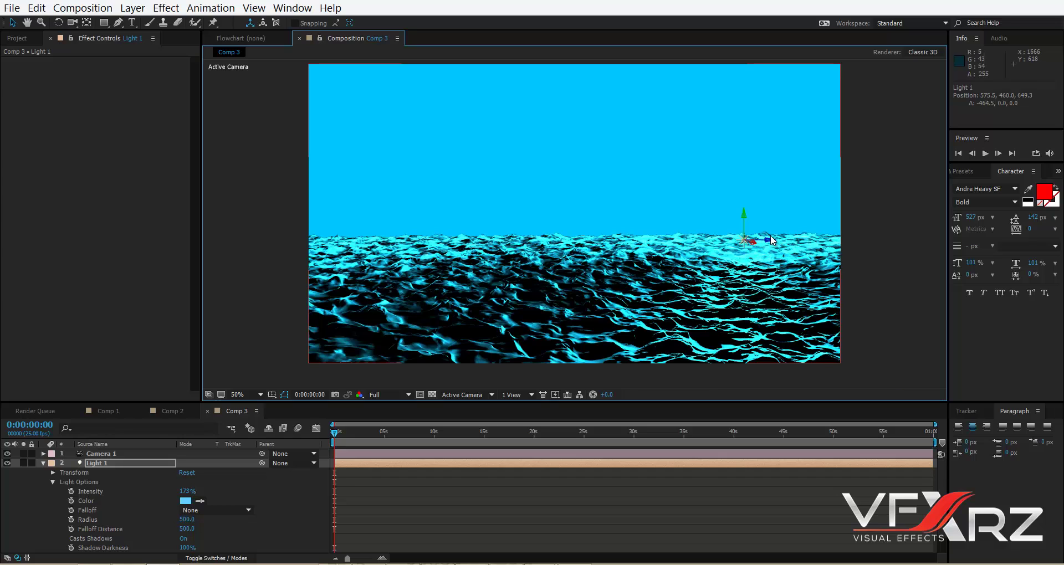
{"action": "left_click_drag", "start_coordinate": [771, 246], "coordinate": [783, 206]}
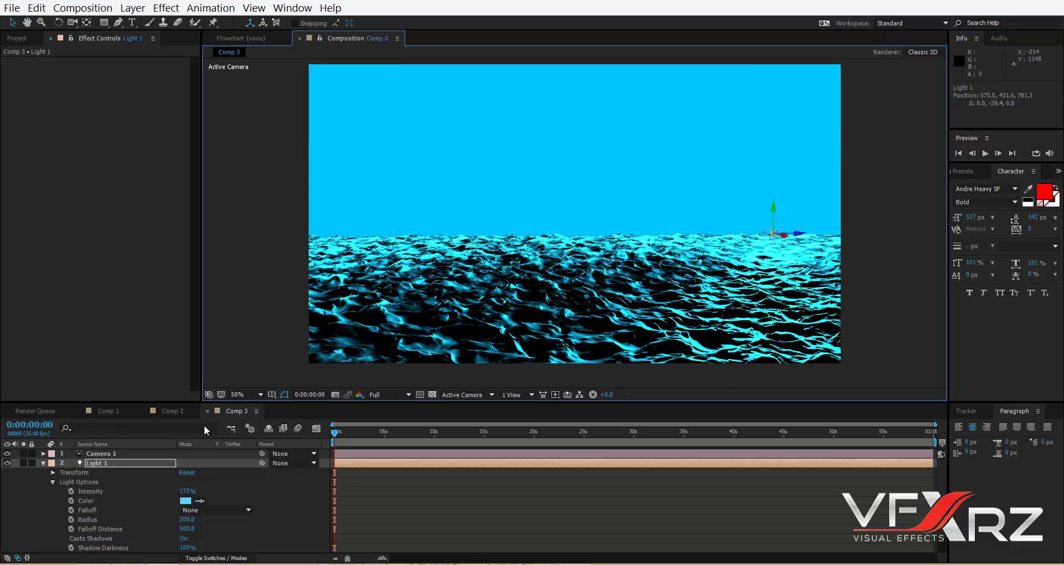
Flatten the waves by lowering Mir's Amplitude slightly
{"action": "left_click", "coordinate": [42, 463]}
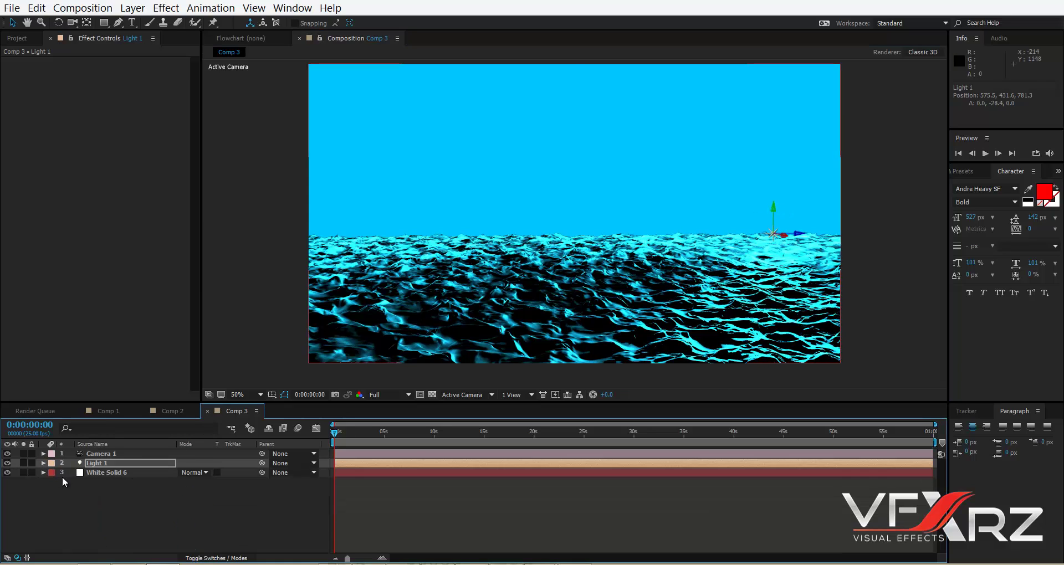
{"action": "left_click", "coordinate": [92, 472]}
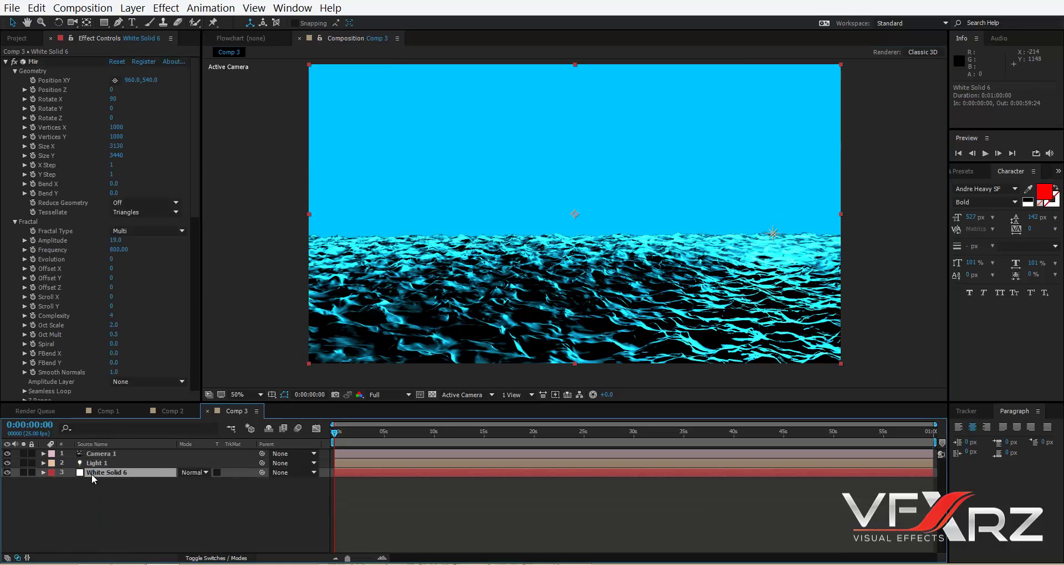
{"action": "left_click", "coordinate": [175, 152]}
{"action": "key", "text": "ctrl+z"}
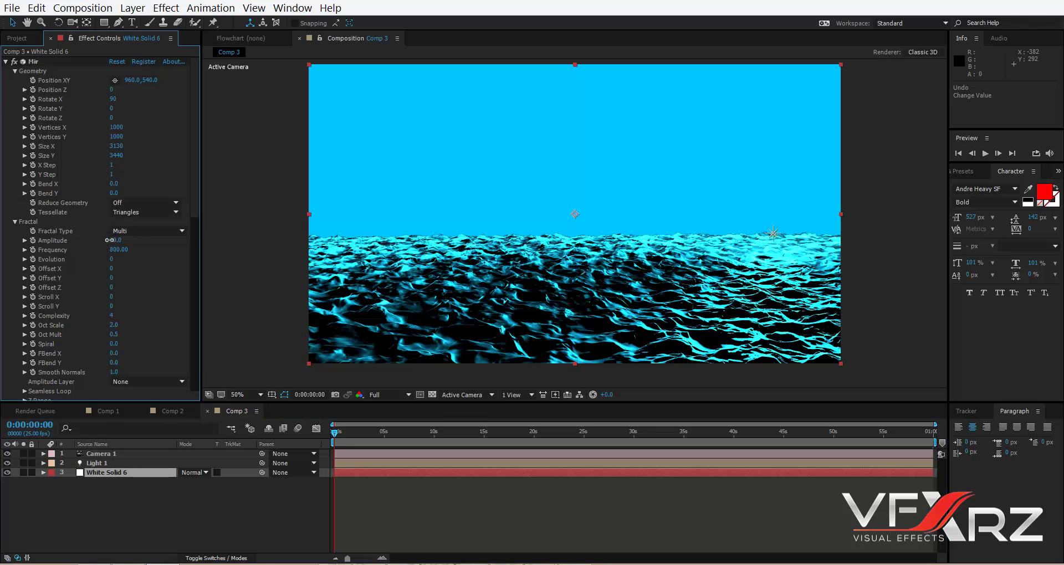
{"action": "left_click_drag", "start_coordinate": [109, 239], "coordinate": [102, 239]}
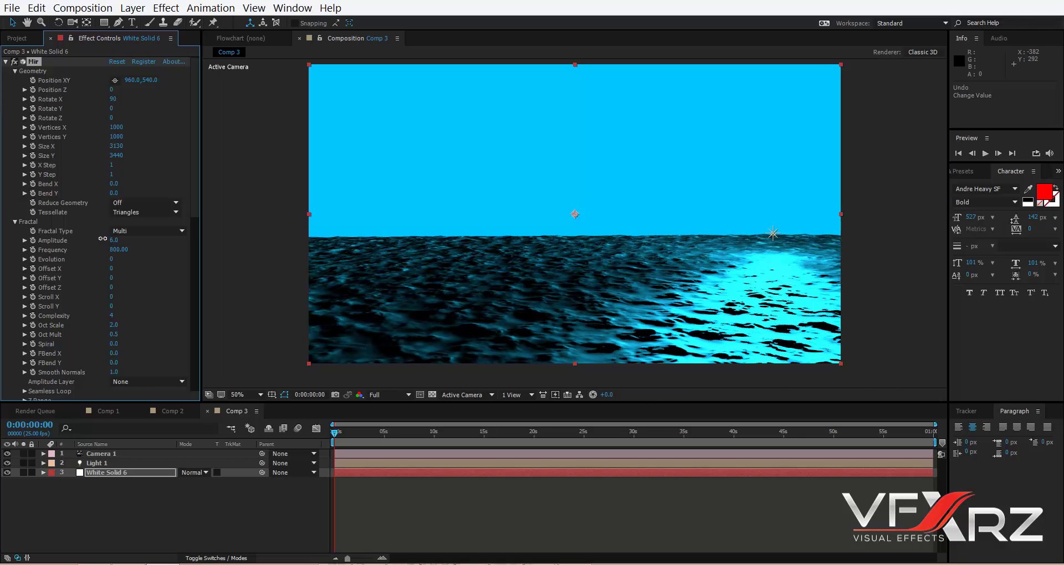
Raise Light 1 higher and set it to light blue at 84% intensity
{"action": "left_click", "coordinate": [773, 234]}
{"action": "mouse_move", "coordinate": [773, 217]}
{"action": "left_mouse_down"}
{"action": "mouse_move", "coordinate": [771, 180]}
{"action": "mouse_move", "coordinate": [768, 202]}
{"action": "left_mouse_up"}
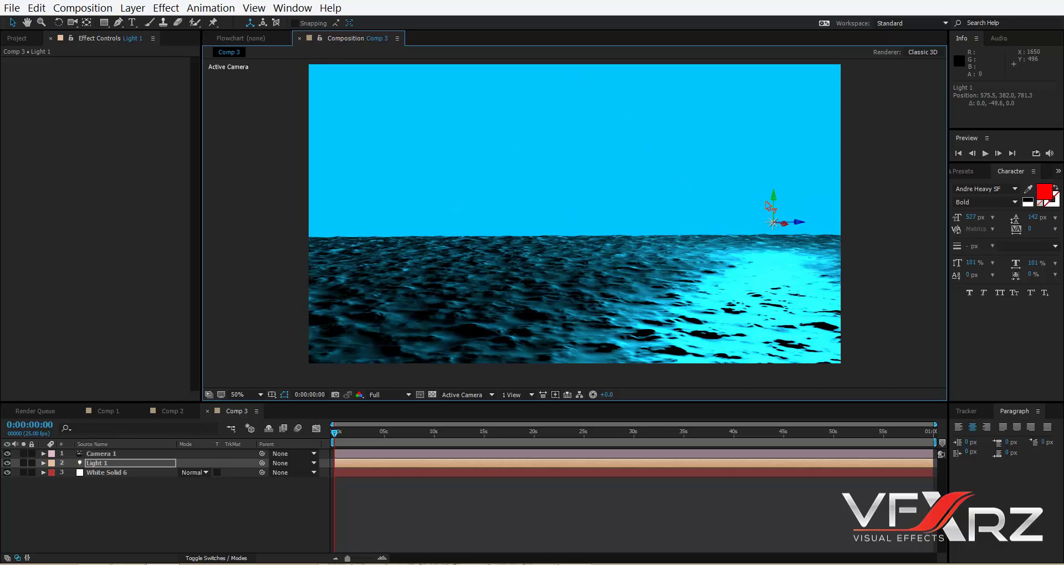
{"action": "double_click", "coordinate": [126, 463]}
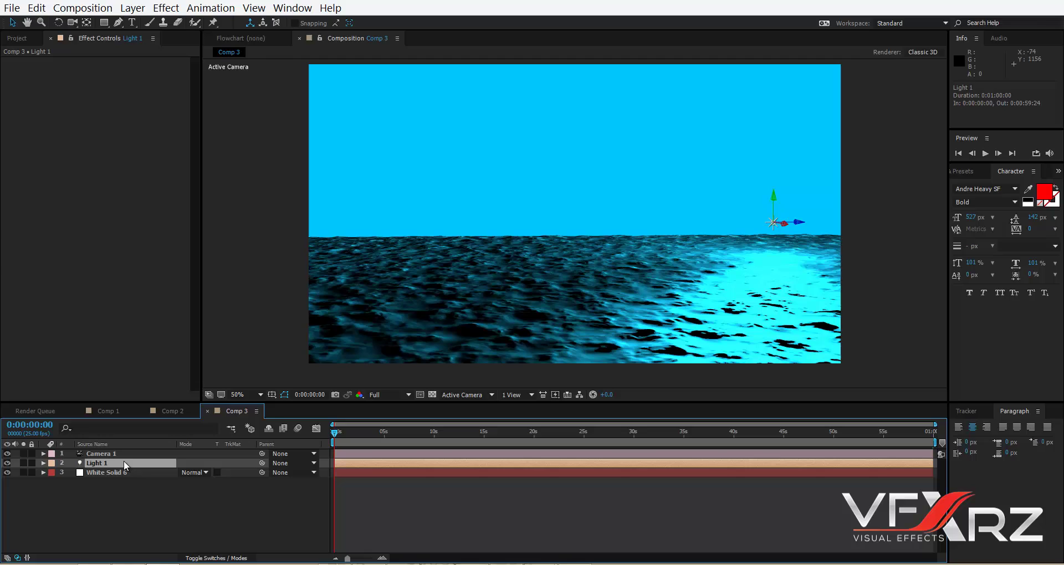
{"action": "left_click_drag", "start_coordinate": [168, 135], "coordinate": [122, 138]}
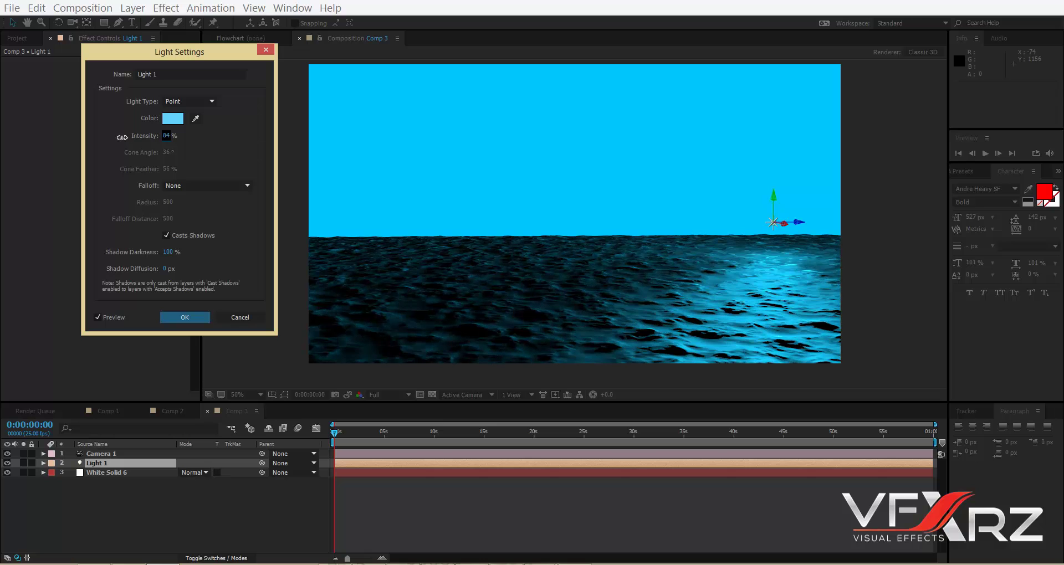
{"action": "left_click", "coordinate": [185, 317]}
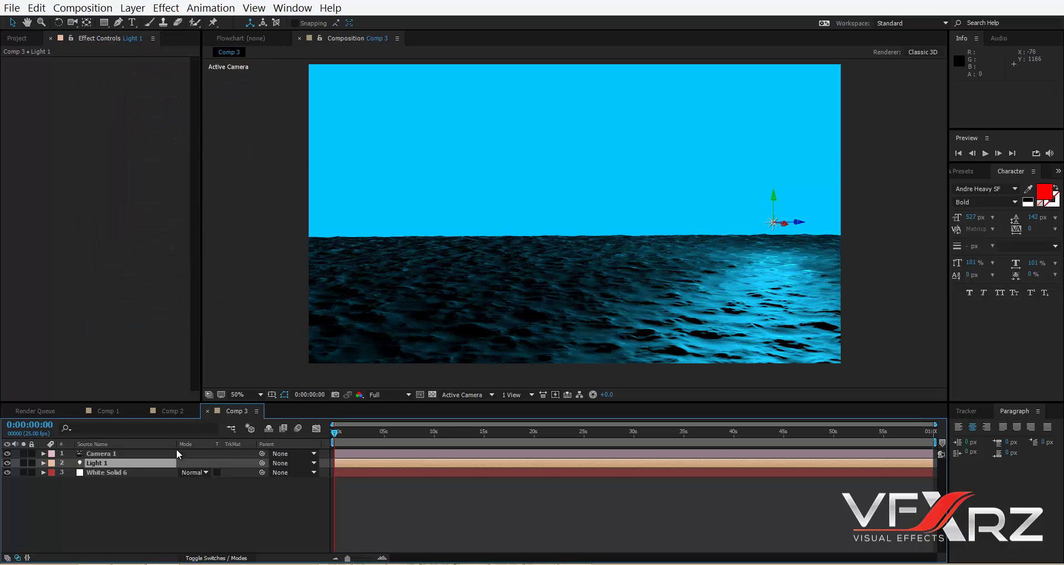
Set Mir's Diffuse to 243 and lift Light 1 to position 575.5, 245.0, 781.3
{"action": "left_click", "coordinate": [116, 473]}
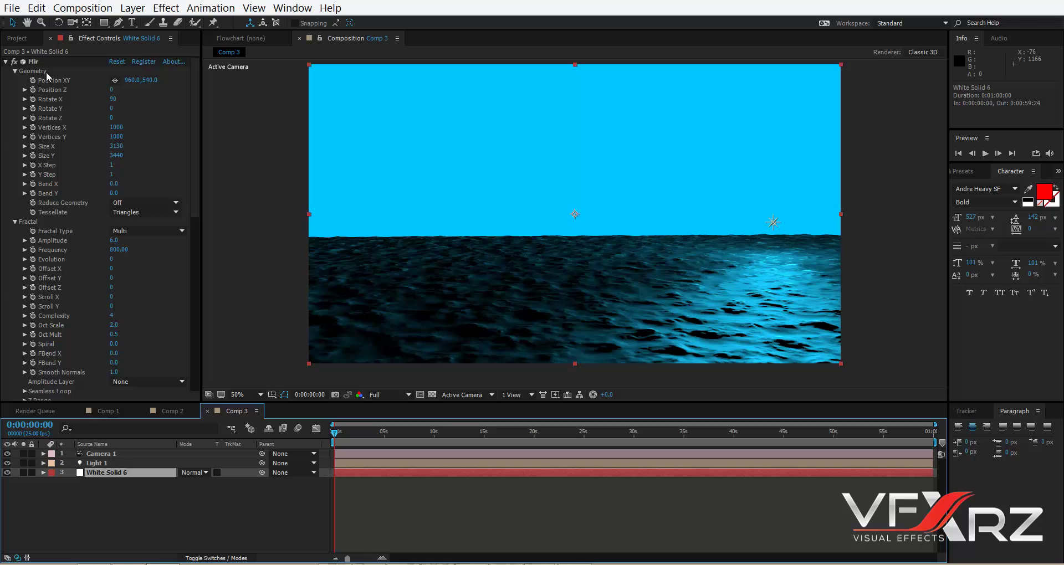
{"action": "left_click_drag", "start_coordinate": [189, 155], "coordinate": [183, 355]}
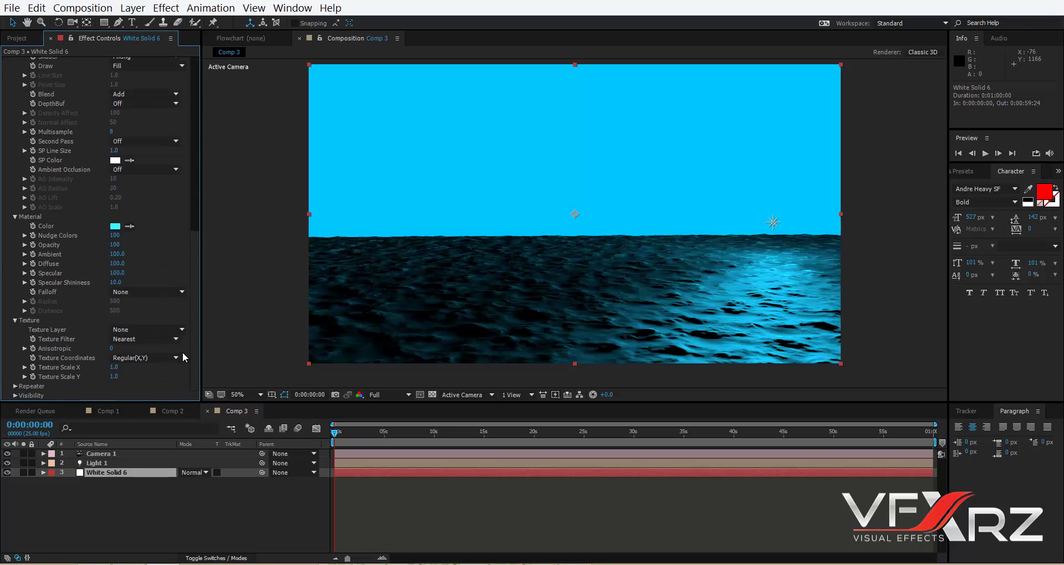
{"action": "key", "text": "ctrl+z"}
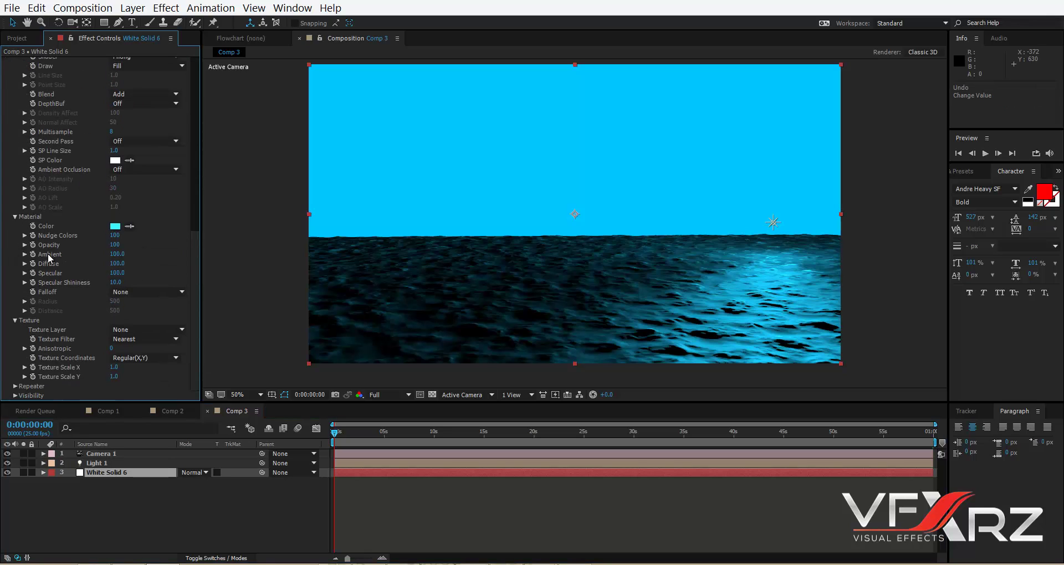
{"action": "left_click_drag", "start_coordinate": [117, 264], "coordinate": [189, 261]}
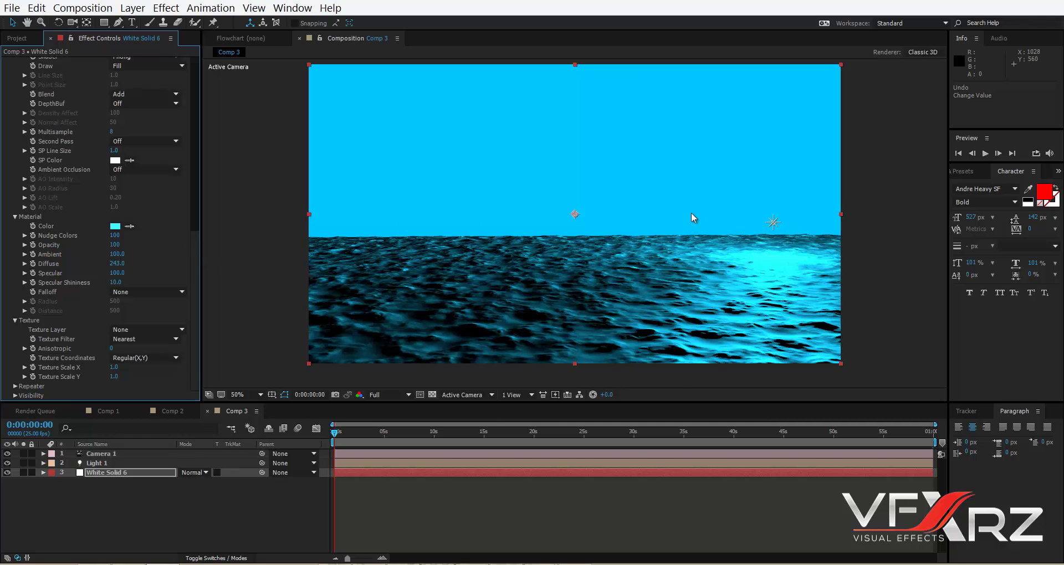
{"action": "left_click", "coordinate": [774, 222]}
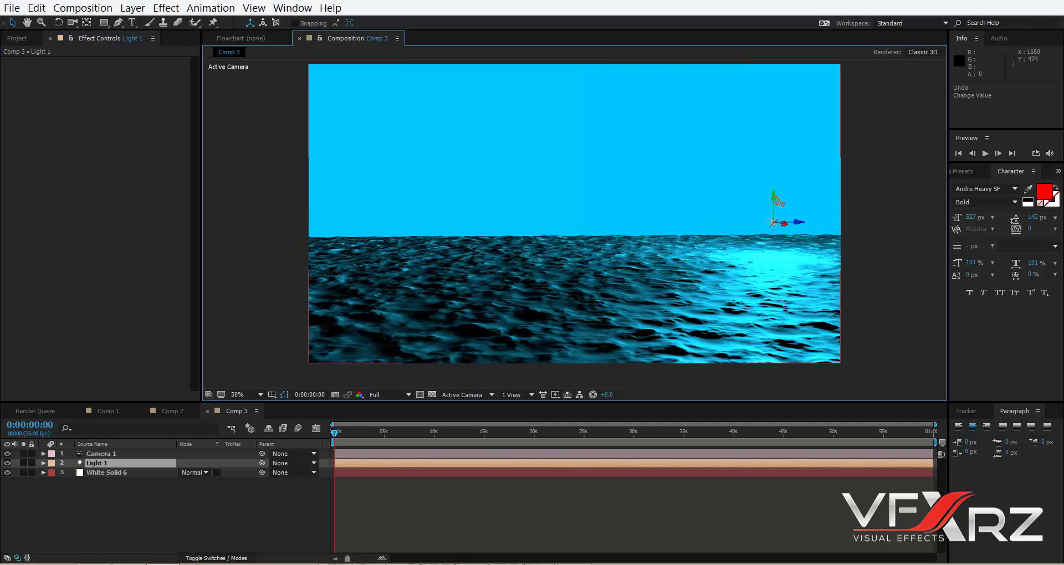
{"action": "left_click_drag", "start_coordinate": [779, 198], "coordinate": [795, 162]}
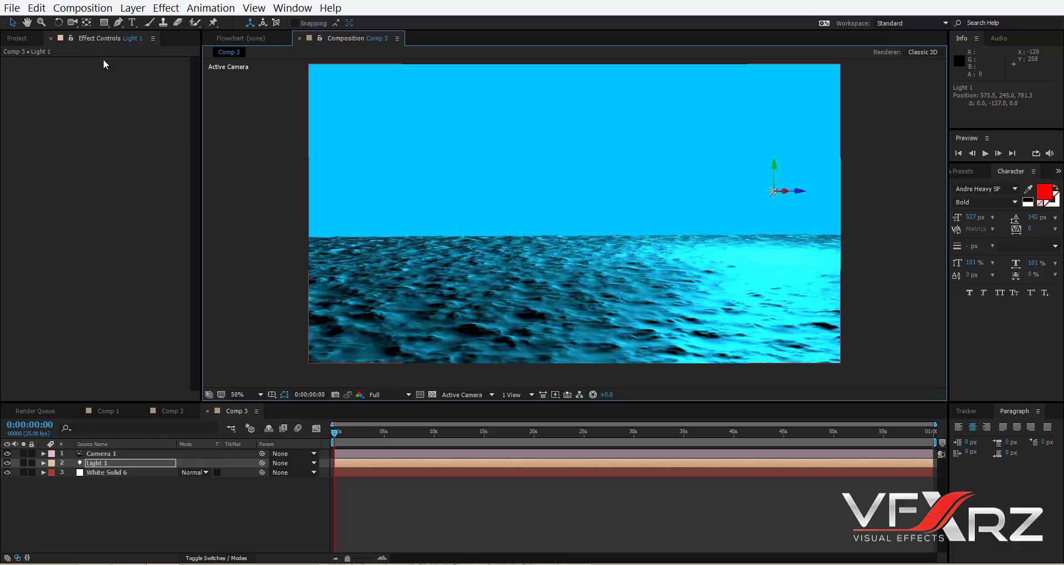
Add Sky.jpg from the Project panel to Comp 3 beneath the ocean layer
{"action": "left_click", "coordinate": [16, 39]}
{"action": "left_click", "coordinate": [73, 238]}
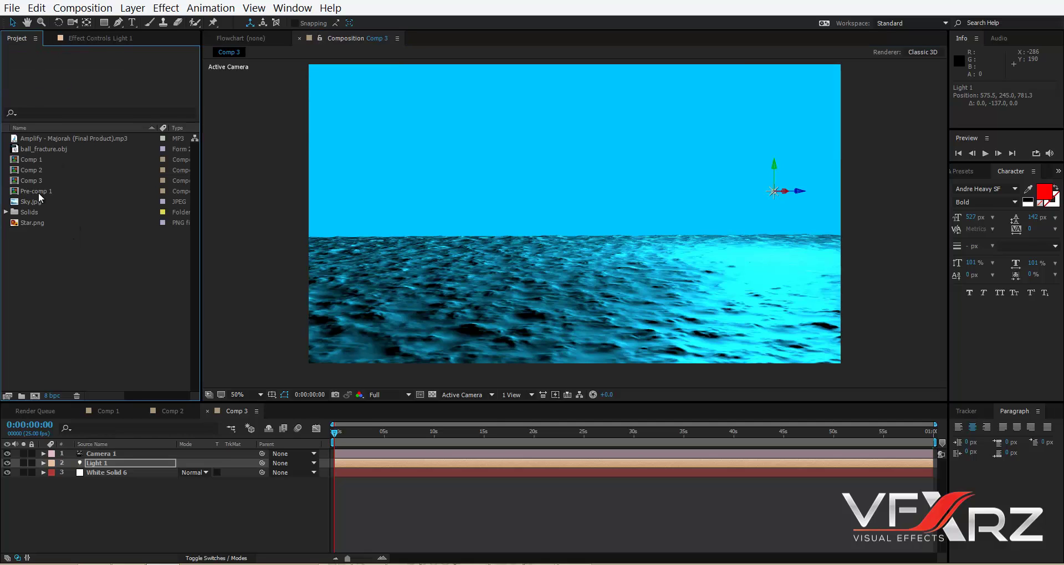
{"action": "left_click", "coordinate": [38, 198]}
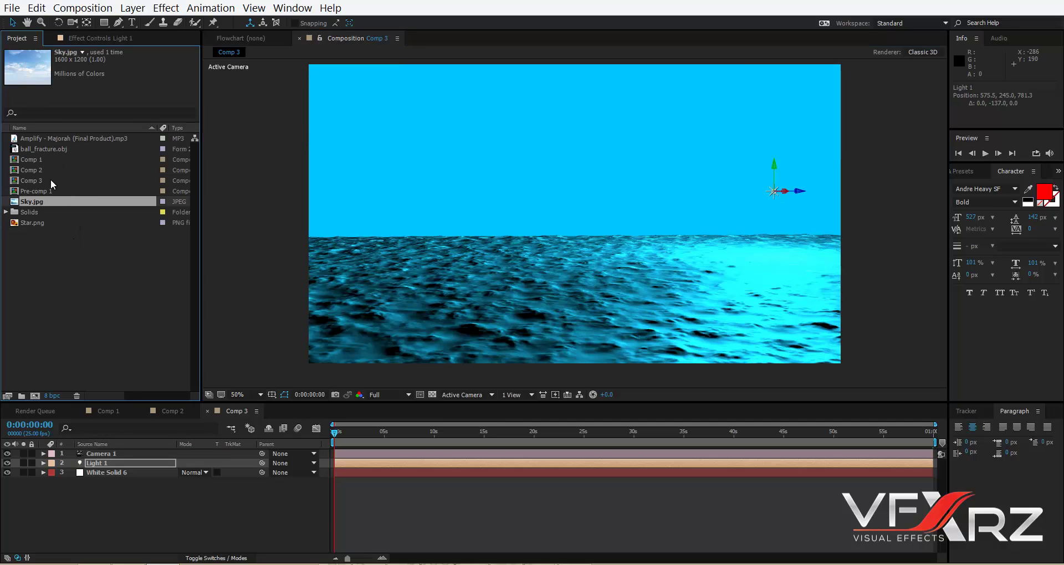
{"action": "left_click_drag", "start_coordinate": [57, 205], "coordinate": [168, 477]}
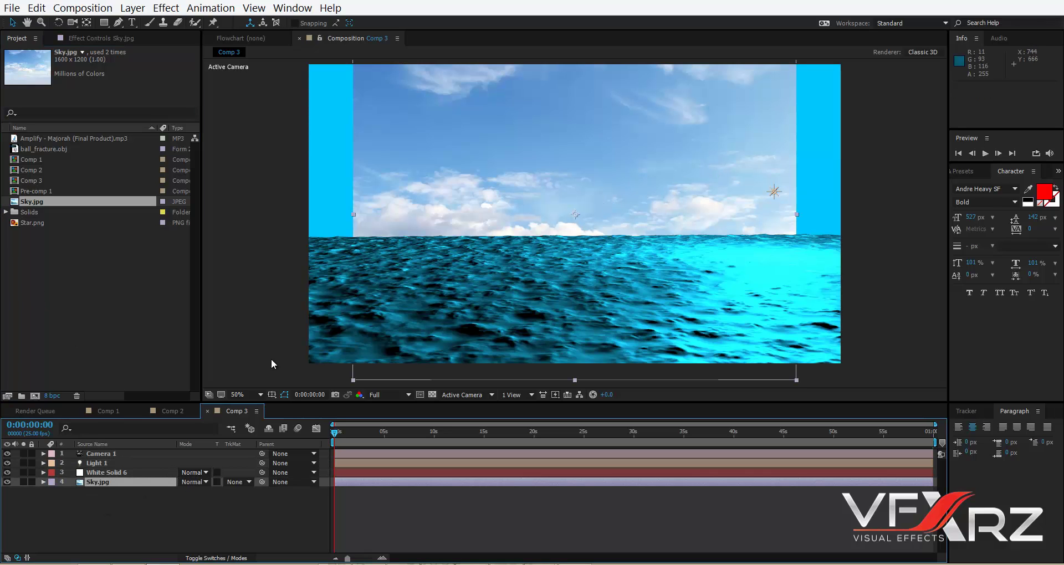
Scale the sky layer to 128% and raise it so clouds fill the sky
{"action": "key", "text": "s"}
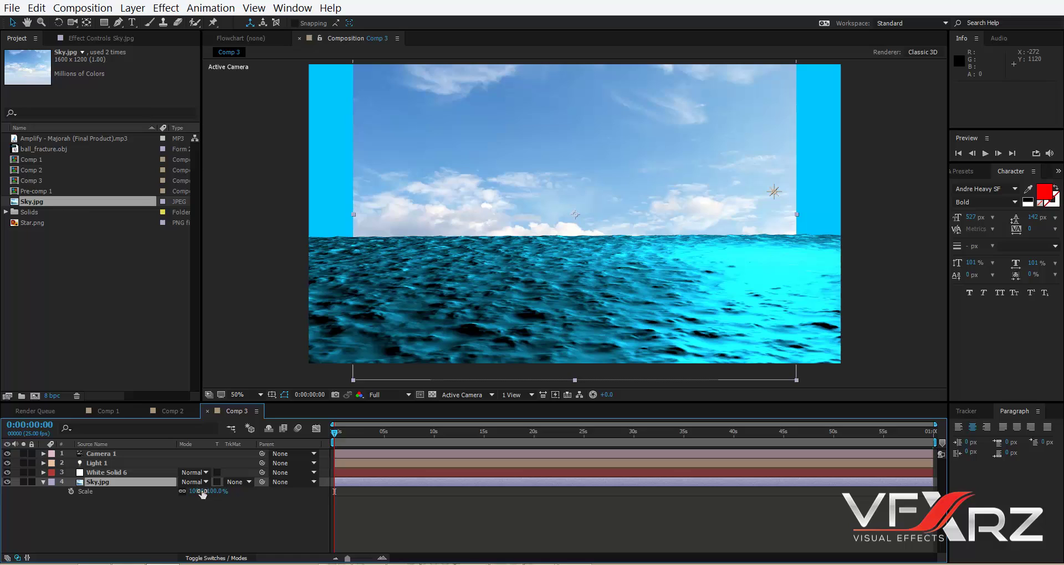
{"action": "left_click_drag", "start_coordinate": [221, 491], "coordinate": [227, 489]}
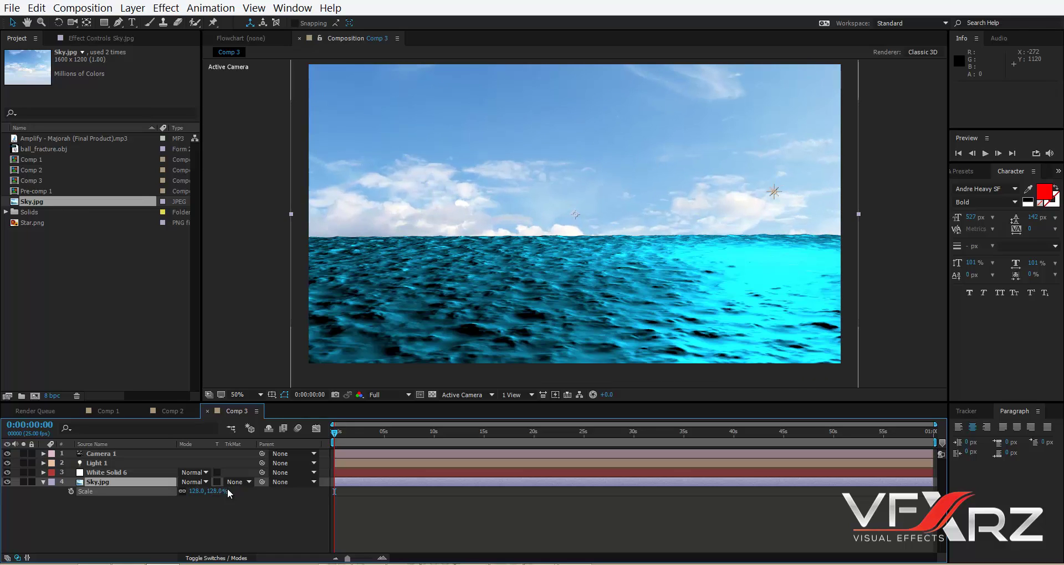
{"action": "left_click_drag", "start_coordinate": [545, 221], "coordinate": [544, 92]}
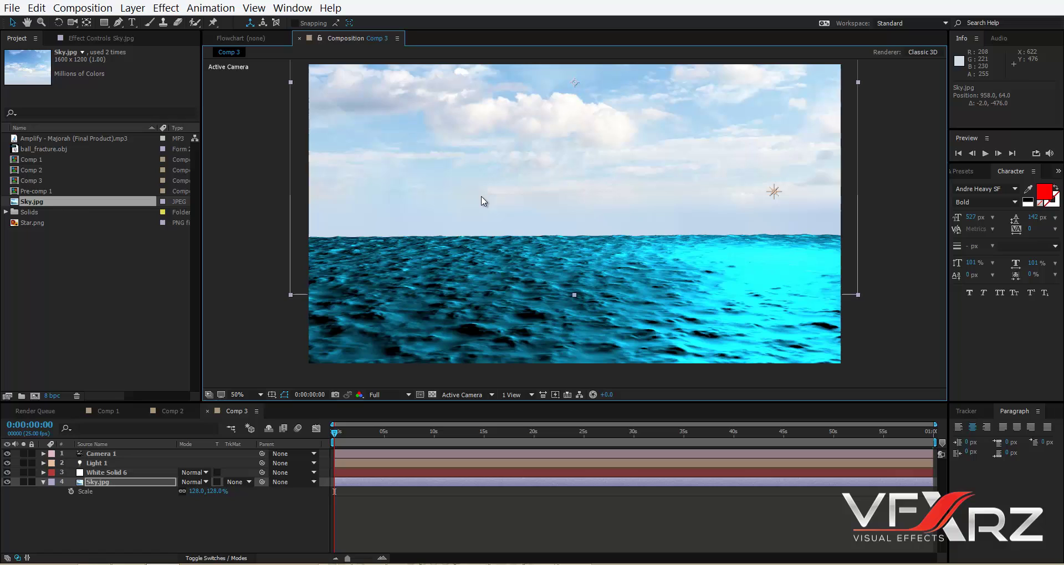
Set Mir's Texture Layer on White Solid 6 to 4. Sky.jpg
{"action": "left_click", "coordinate": [135, 472]}
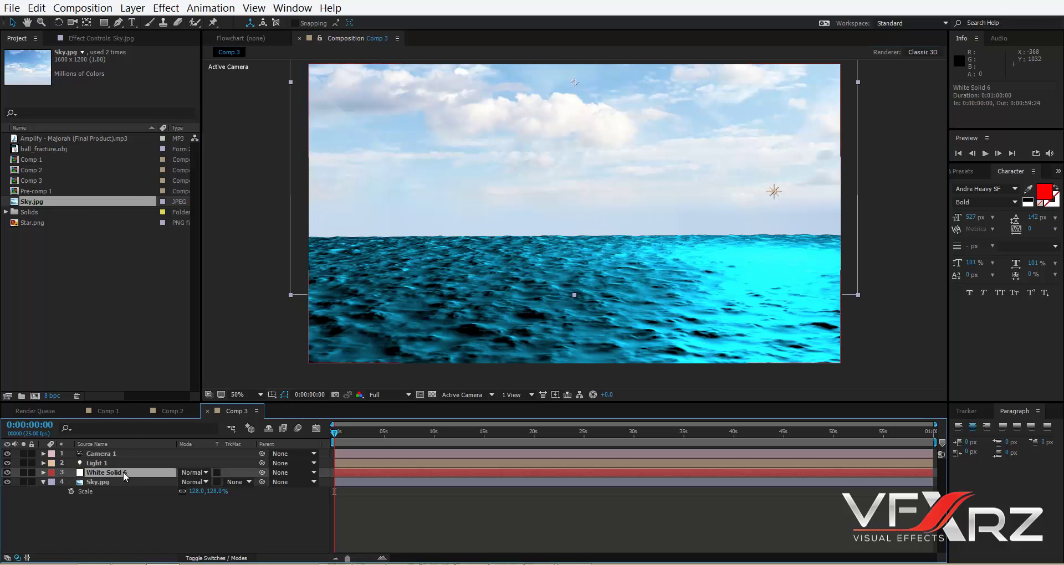
{"action": "left_click", "coordinate": [126, 41]}
{"action": "left_click_drag", "start_coordinate": [191, 100], "coordinate": [23, 322]}
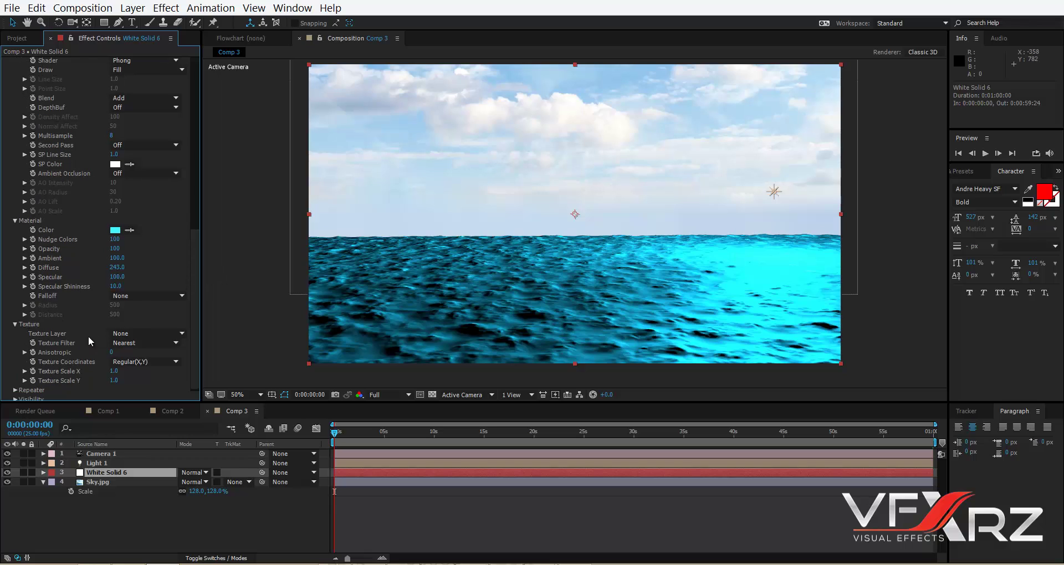
{"action": "left_click", "coordinate": [148, 331]}
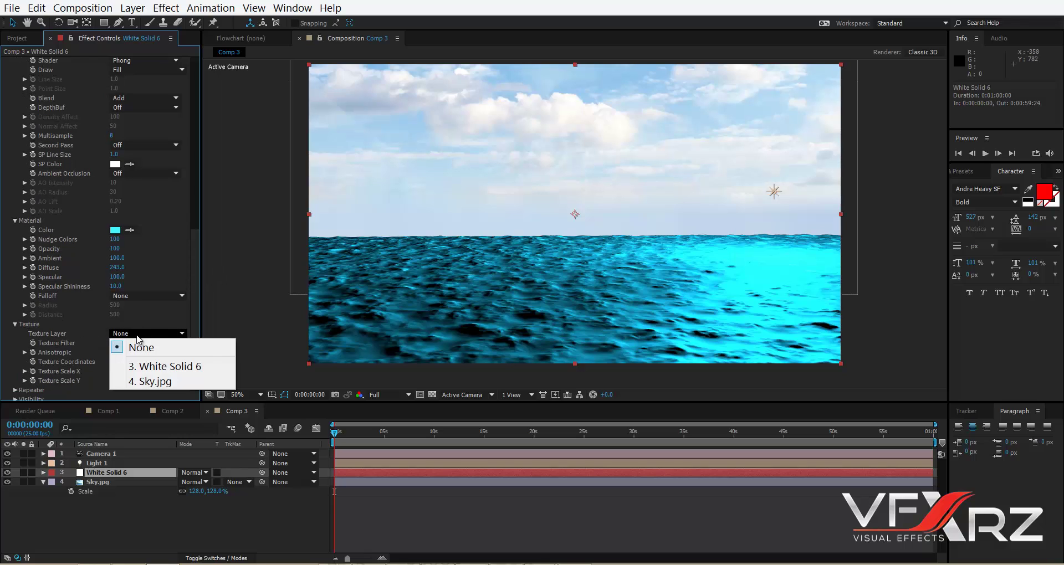
{"action": "left_click", "coordinate": [154, 386]}
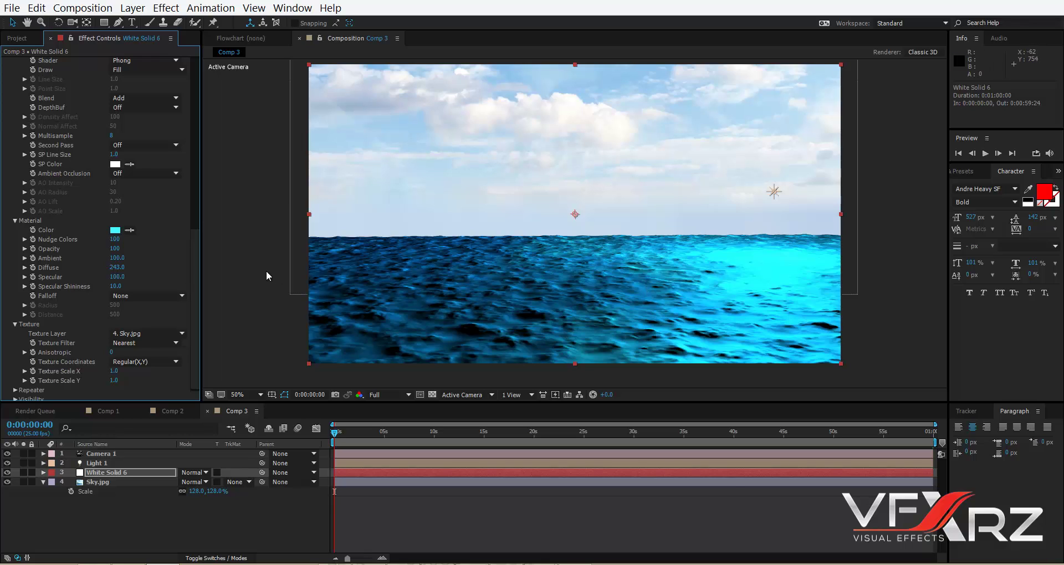
Raise Mir's Fractal Frequency to 918 and Specular Shininess to 31
{"action": "scroll", "coordinate": [194, 252], "scroll_direction": "up", "scroll_amount": 5}
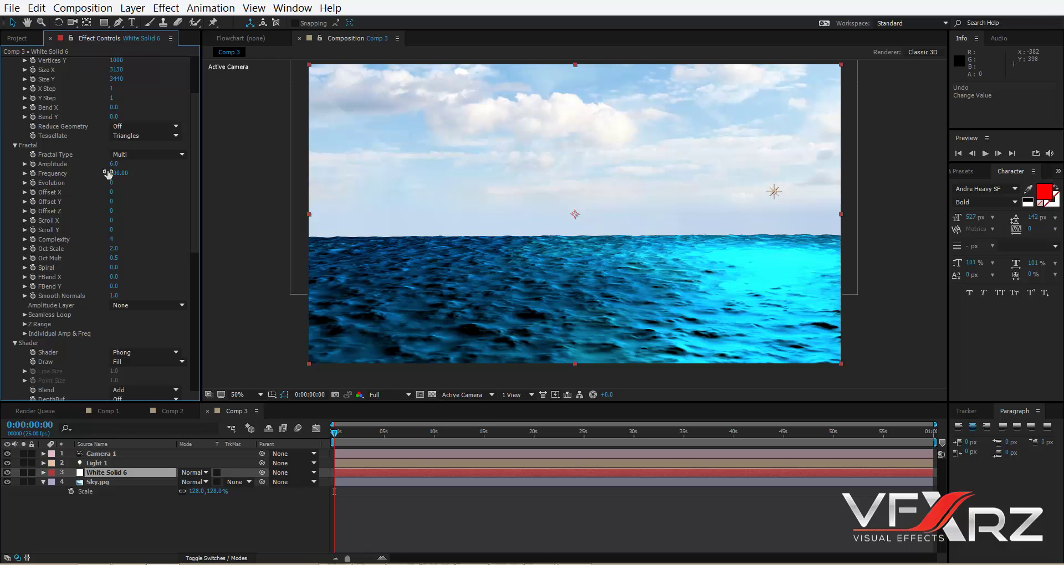
{"action": "left_click_drag", "start_coordinate": [117, 172], "coordinate": [178, 176]}
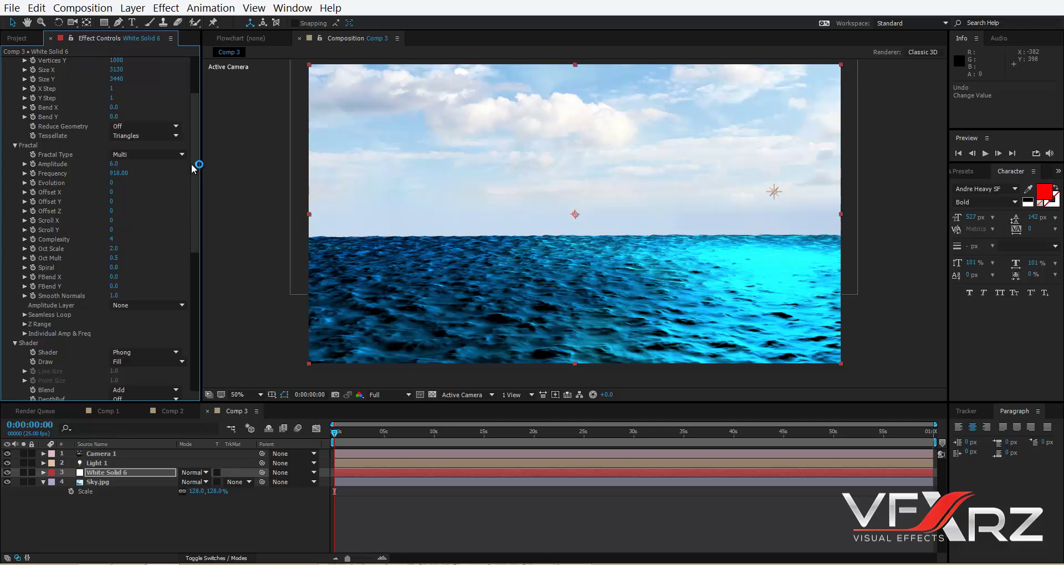
{"action": "left_click_drag", "start_coordinate": [195, 162], "coordinate": [196, 308]}
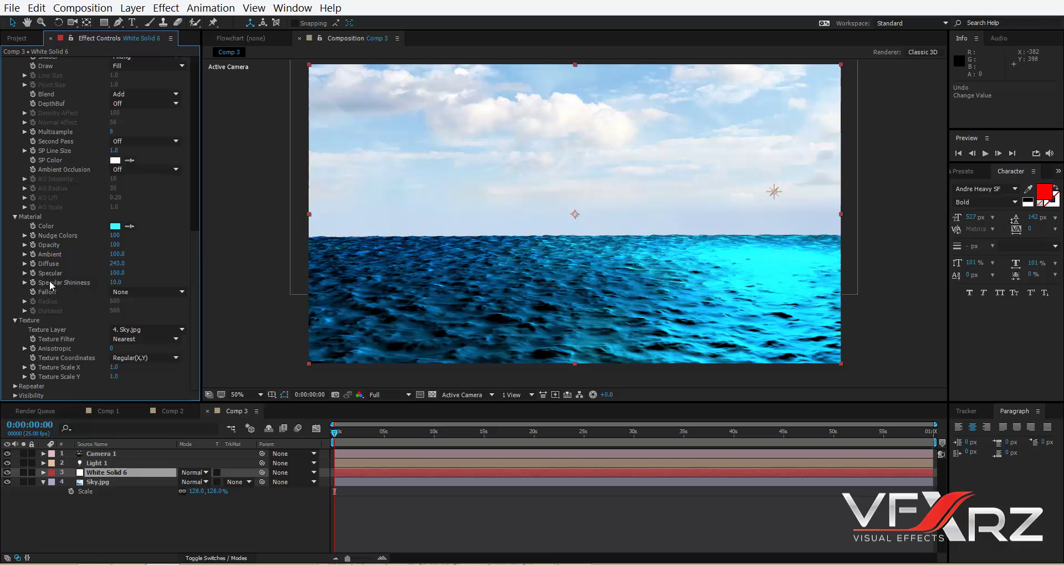
{"action": "left_click_drag", "start_coordinate": [115, 283], "coordinate": [129, 282]}
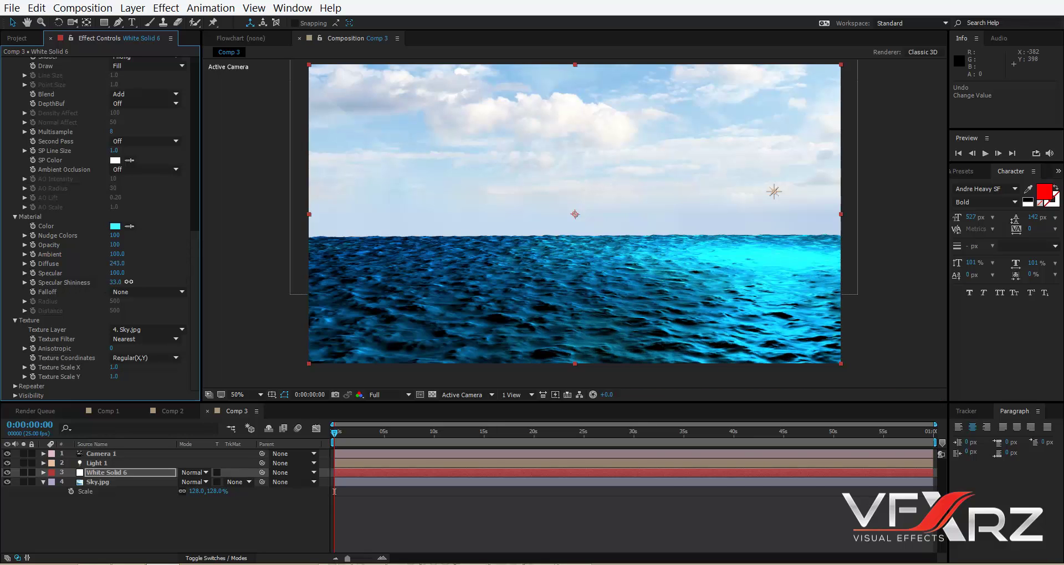
{"action": "left_click_drag", "start_coordinate": [129, 282], "coordinate": [127, 282]}
Keyframe Evolution at 0:00 and set it to 90 at the 5-second mark
{"action": "scroll", "coordinate": [132, 281], "scroll_direction": "up", "scroll_amount": 10}
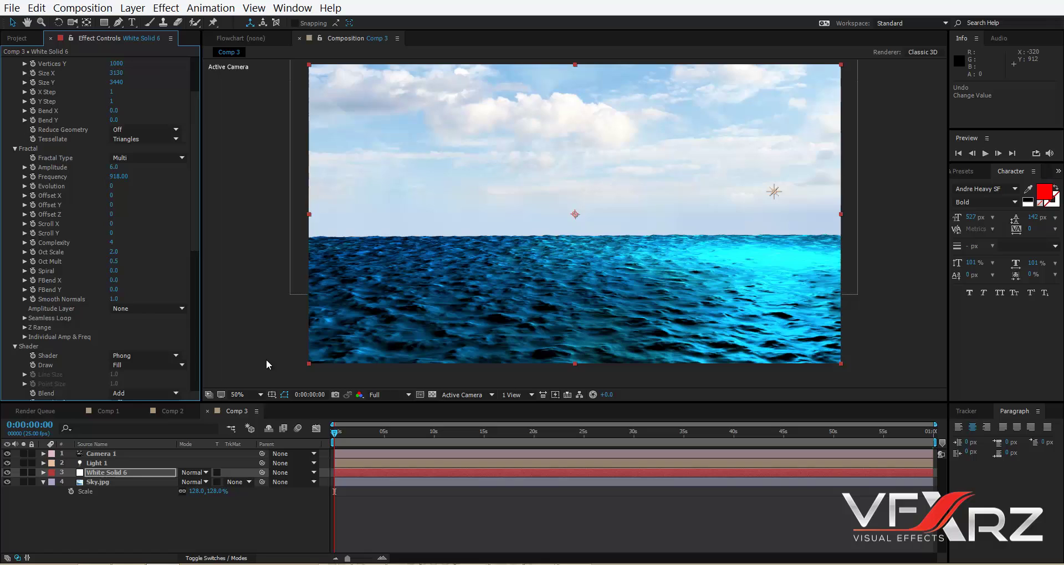
{"action": "left_click", "coordinate": [34, 187]}
{"action": "left_click_drag", "start_coordinate": [374, 433], "coordinate": [384, 434]}
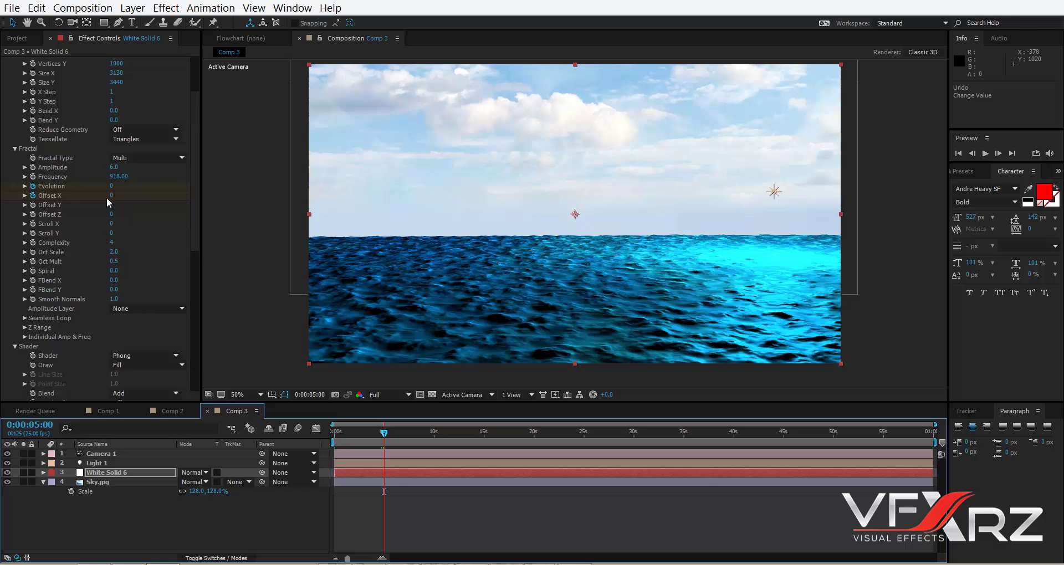
{"action": "left_click_drag", "start_coordinate": [114, 186], "coordinate": [139, 192]}
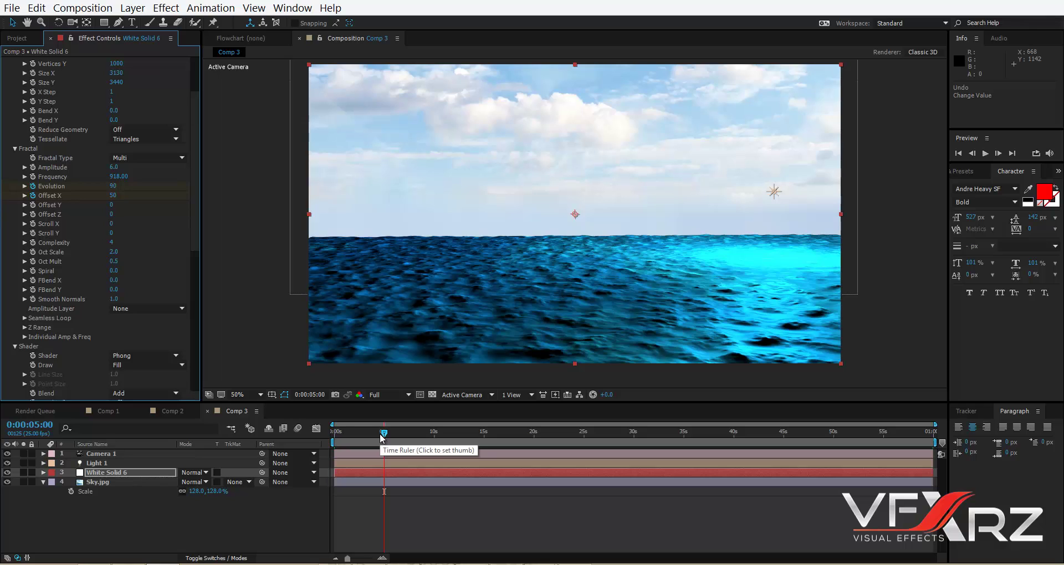
Preview the wave animation from the start, then stop playback and deselect the layer
{"action": "left_click_drag", "start_coordinate": [381, 436], "coordinate": [331, 434]}
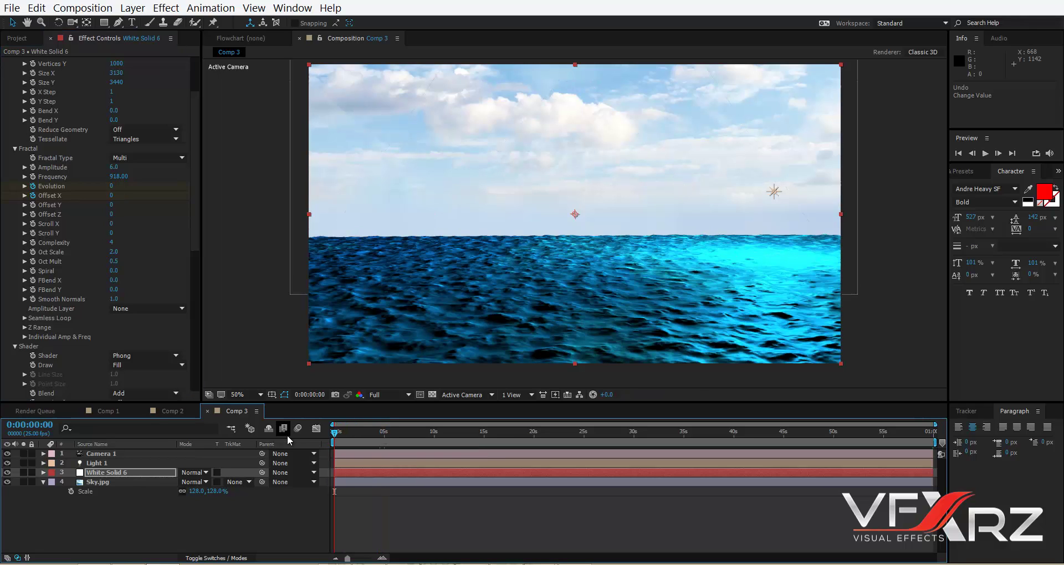
{"action": "key", "text": "space"}
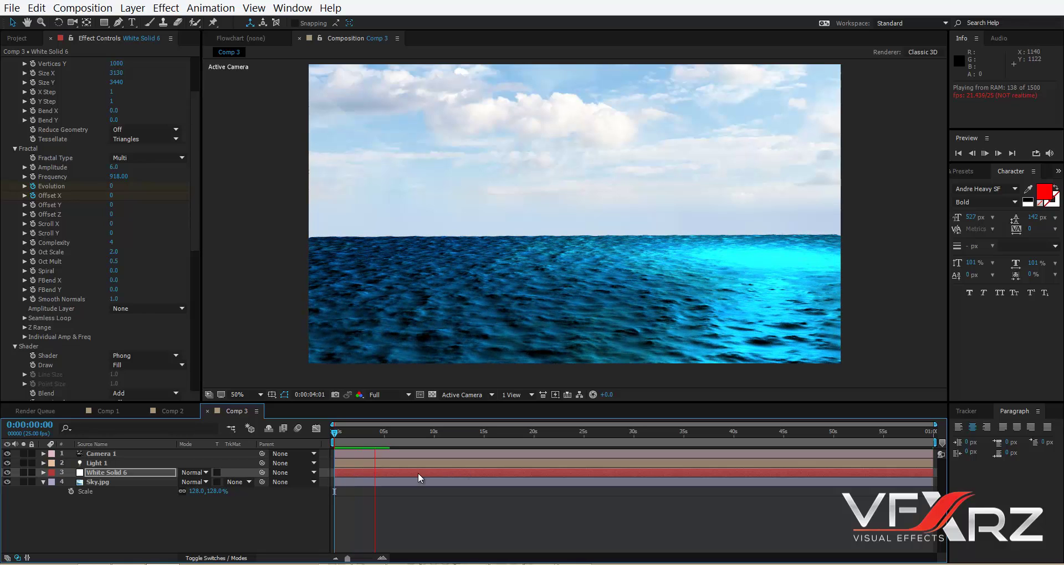
{"action": "left_click_drag", "start_coordinate": [375, 437], "coordinate": [334, 435]}
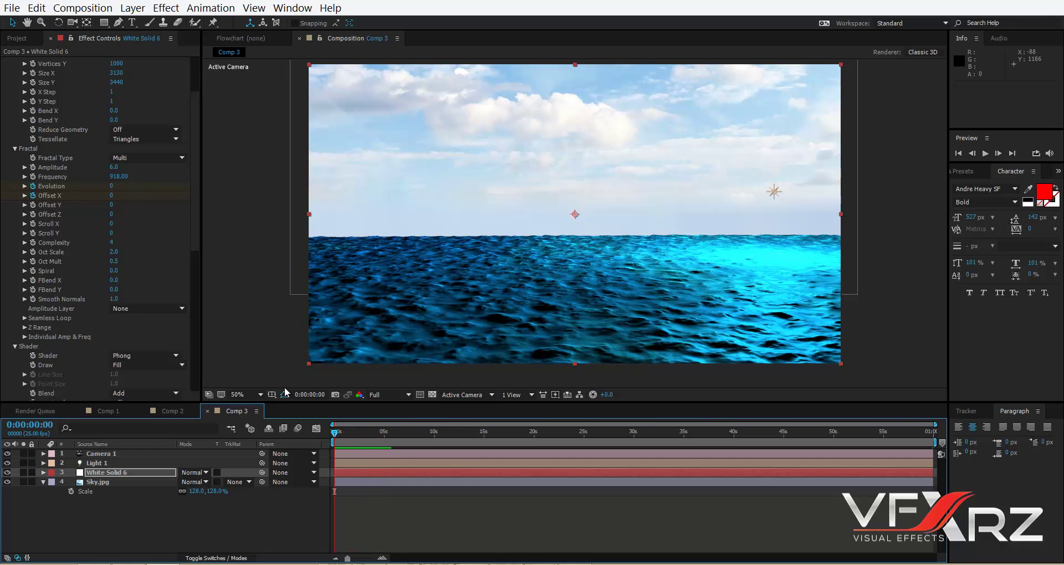
{"action": "left_click", "coordinate": [220, 526]}
Create a new White Solid 7 and mask a rectangular band across the horizon
{"action": "right_click", "coordinate": [180, 514]}
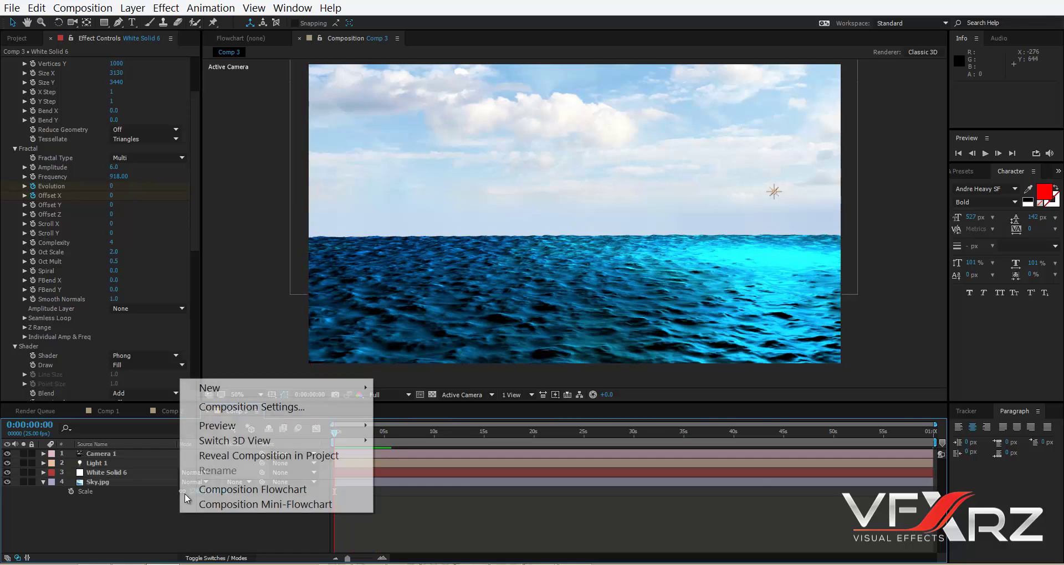
{"action": "left_click", "coordinate": [395, 421]}
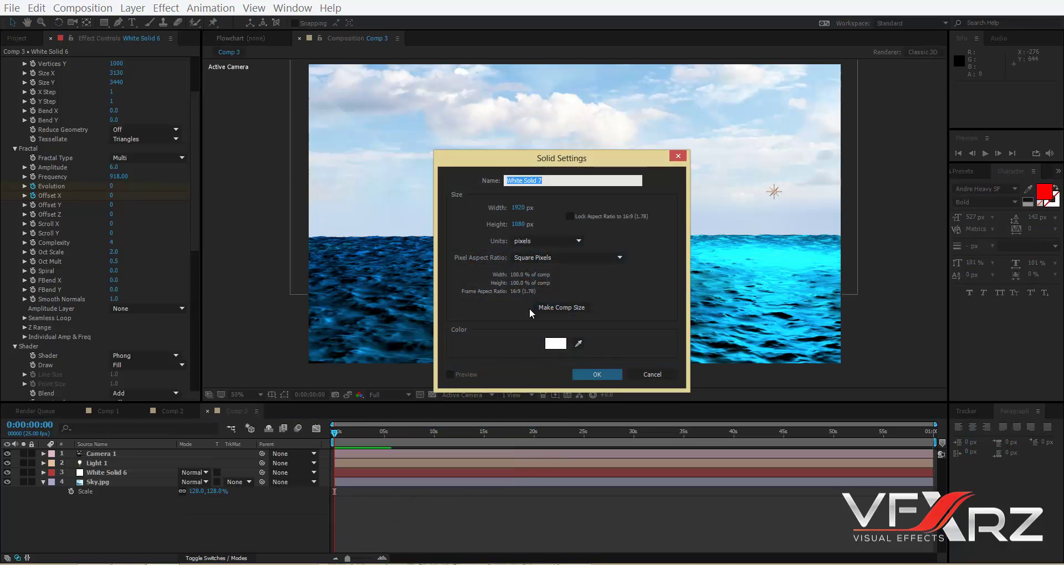
{"action": "left_click", "coordinate": [589, 372]}
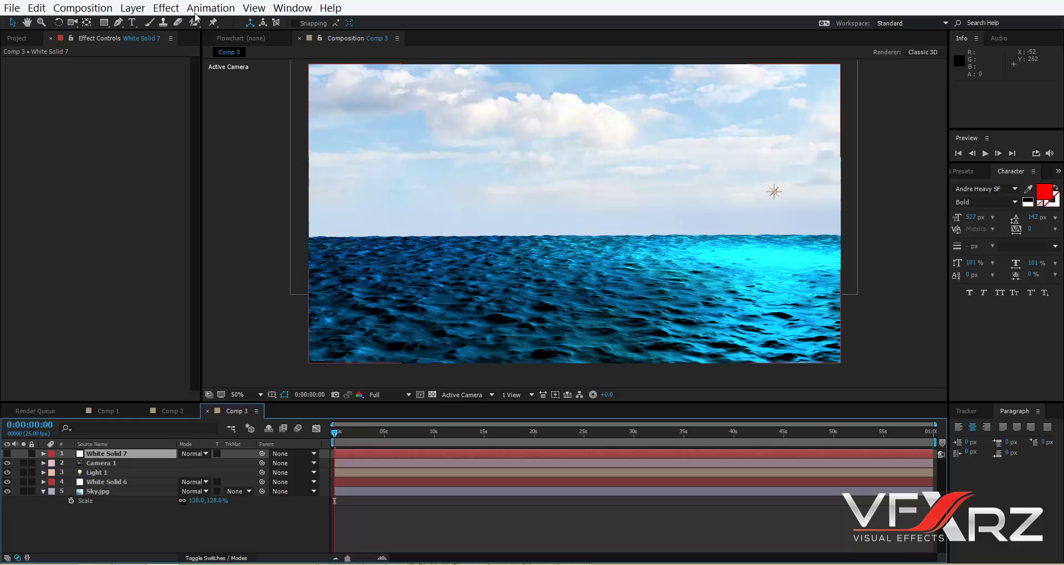
{"action": "left_click", "coordinate": [105, 23]}
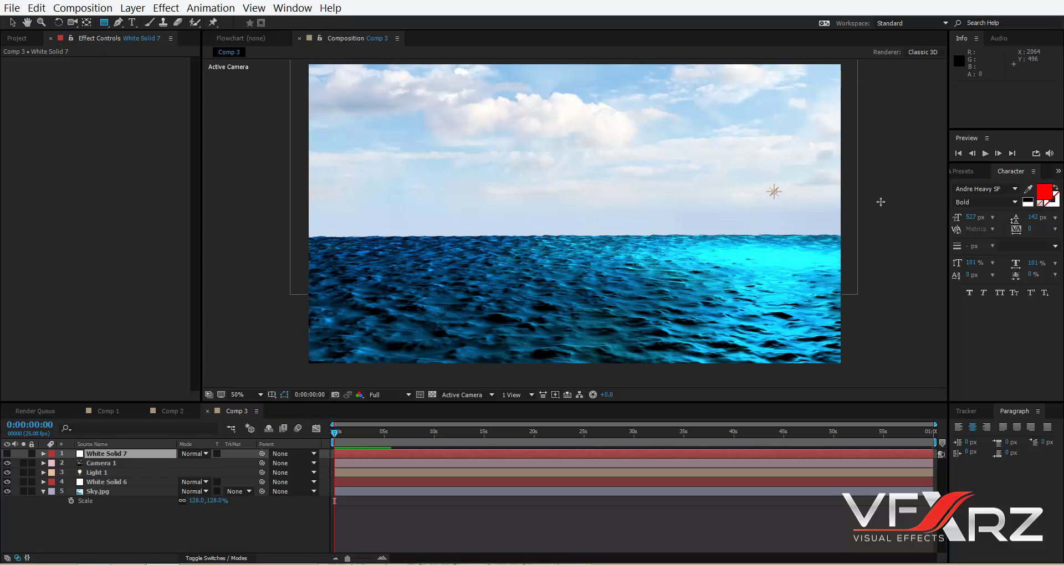
{"action": "left_click_drag", "start_coordinate": [880, 202], "coordinate": [271, 264]}
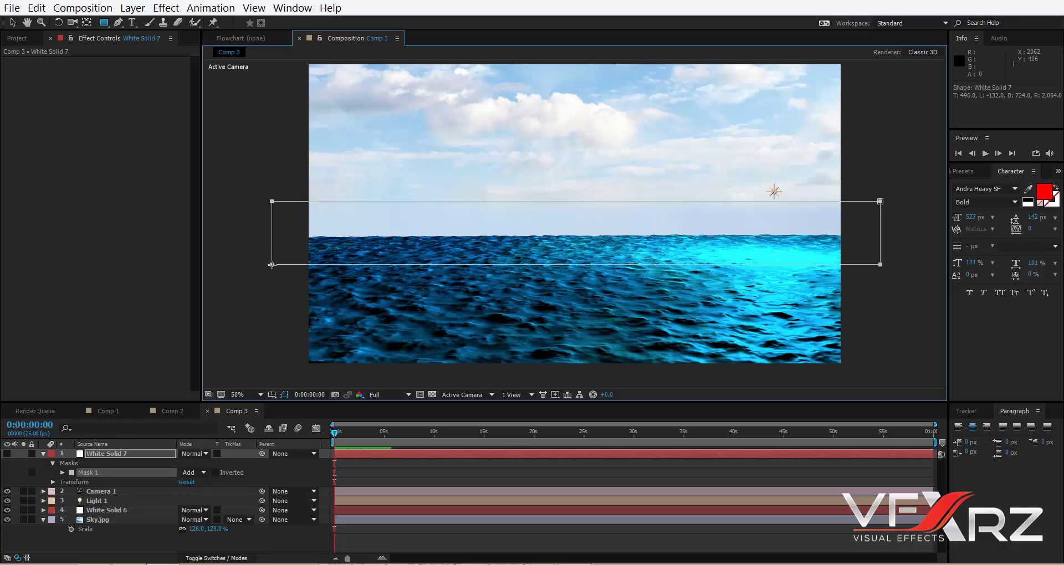
Make the haze layer visible and feather Mask 1 to 158 pixels
{"action": "left_click", "coordinate": [62, 474]}
{"action": "left_click", "coordinate": [10, 453]}
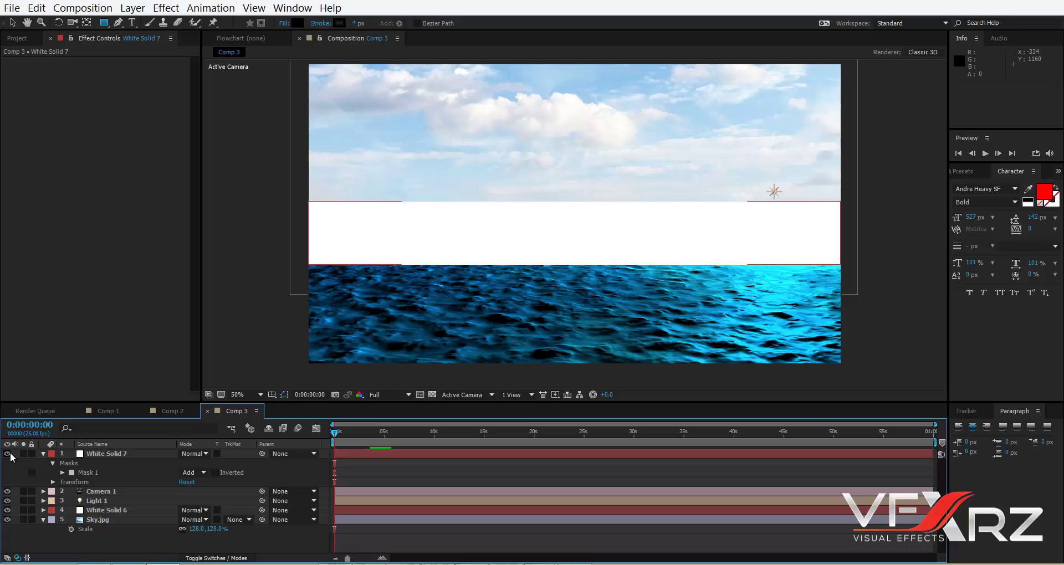
{"action": "left_click", "coordinate": [62, 473]}
{"action": "left_click", "coordinate": [108, 492]}
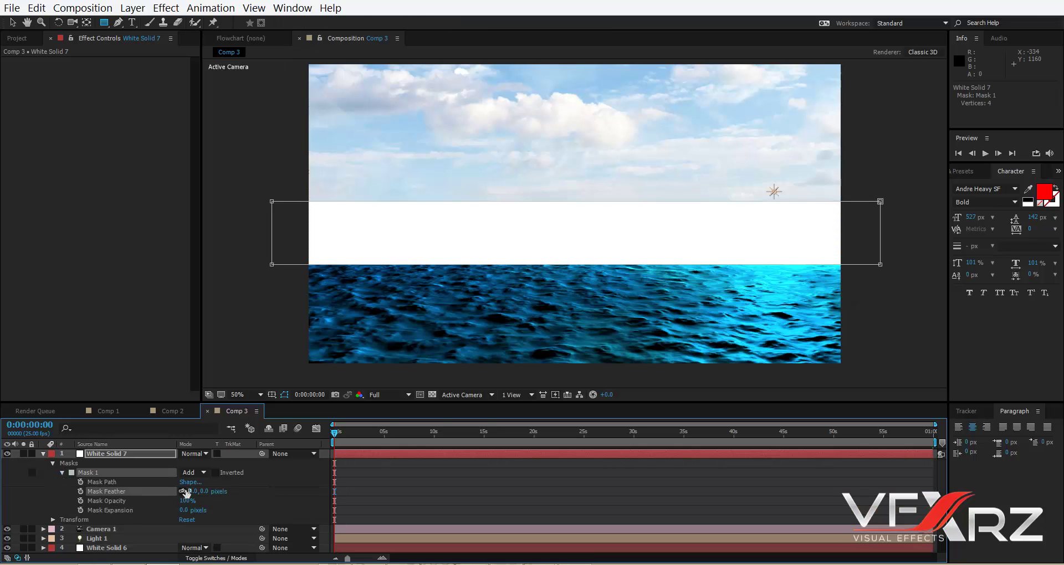
{"action": "left_click_drag", "start_coordinate": [204, 492], "coordinate": [288, 489]}
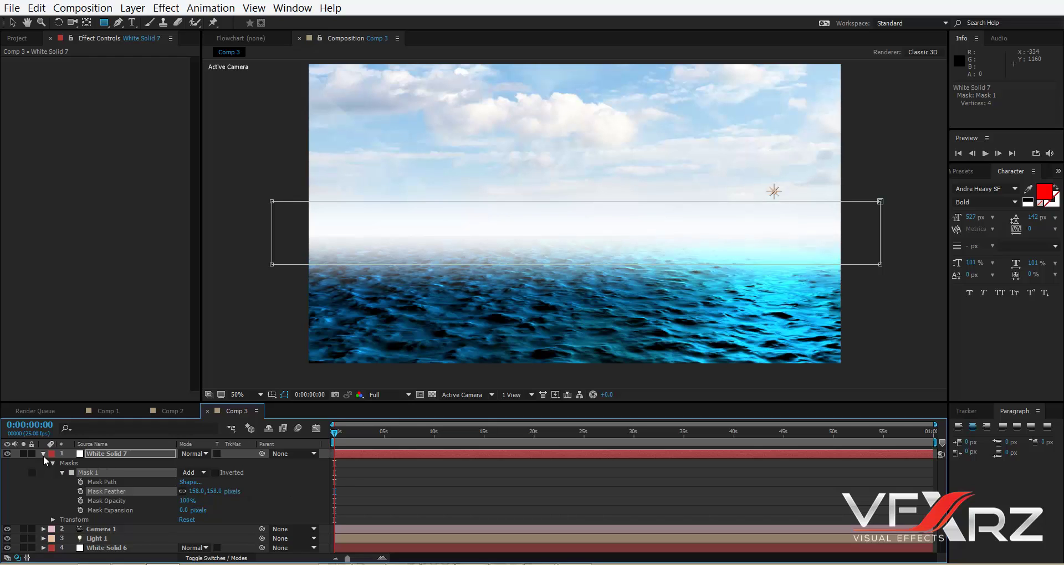
Set the haze layer's blend mode to Lighter and collapse its properties
{"action": "key", "text": "F2"}
{"action": "left_click", "coordinate": [189, 454]}
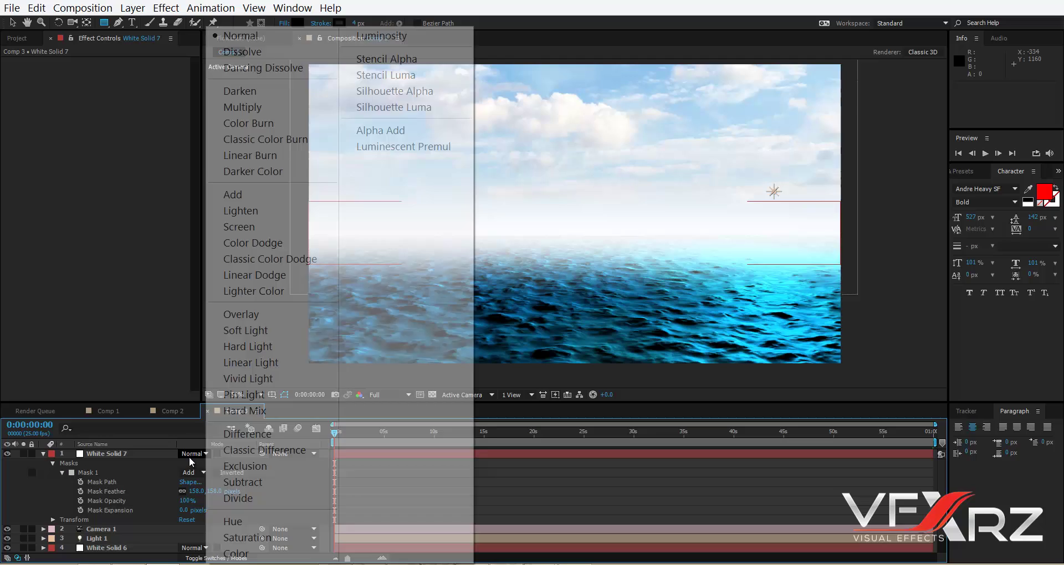
{"action": "left_click", "coordinate": [281, 211]}
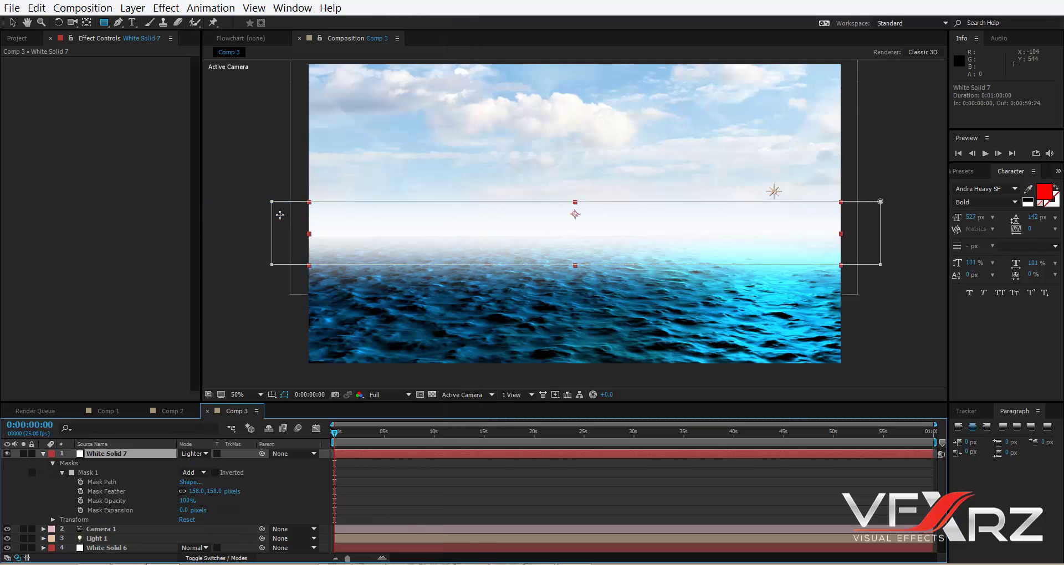
{"action": "key", "text": "F2"}
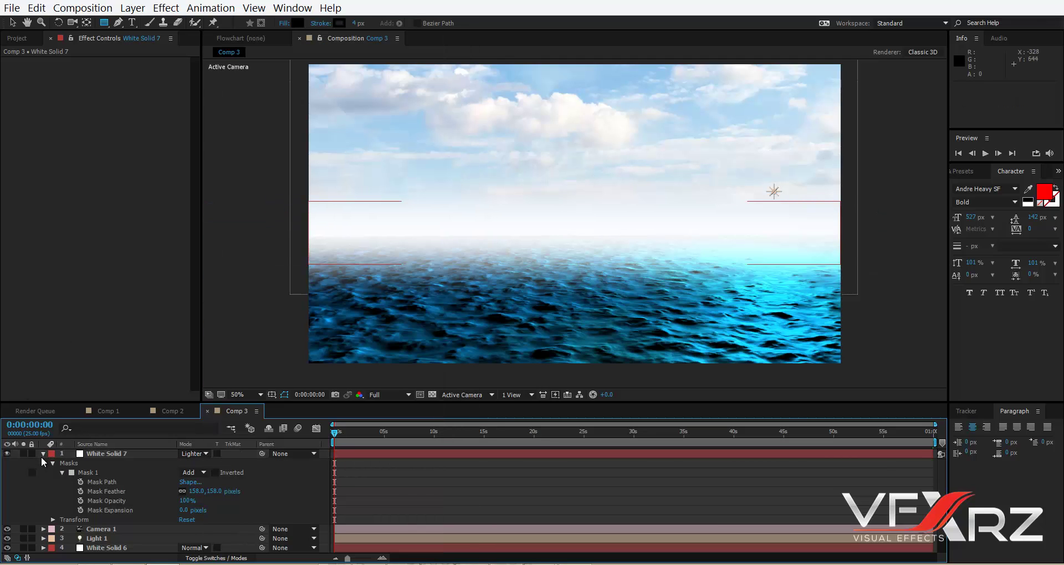
{"action": "left_click", "coordinate": [43, 453]}
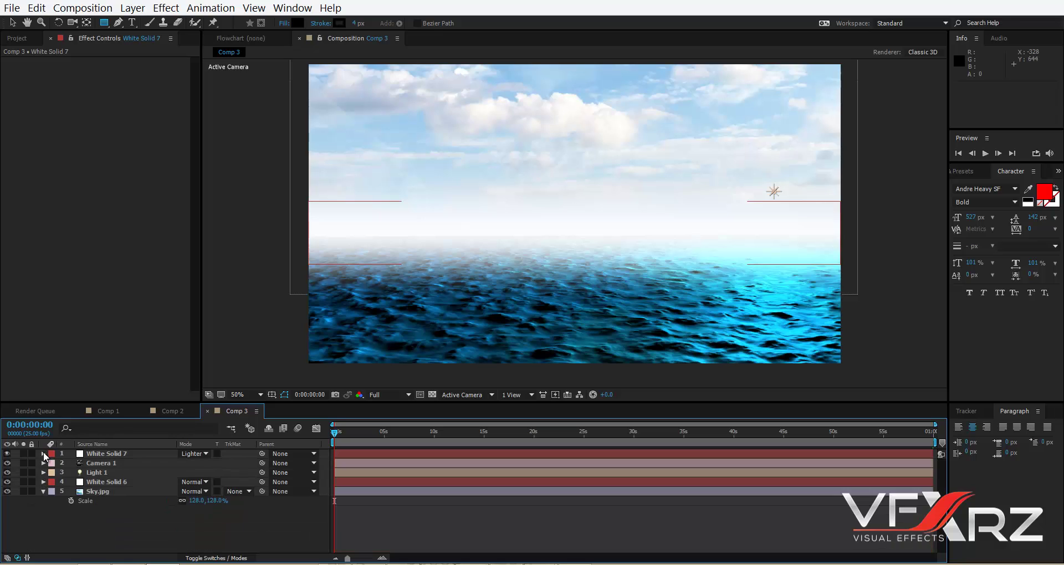
{"action": "left_click", "coordinate": [175, 526]}
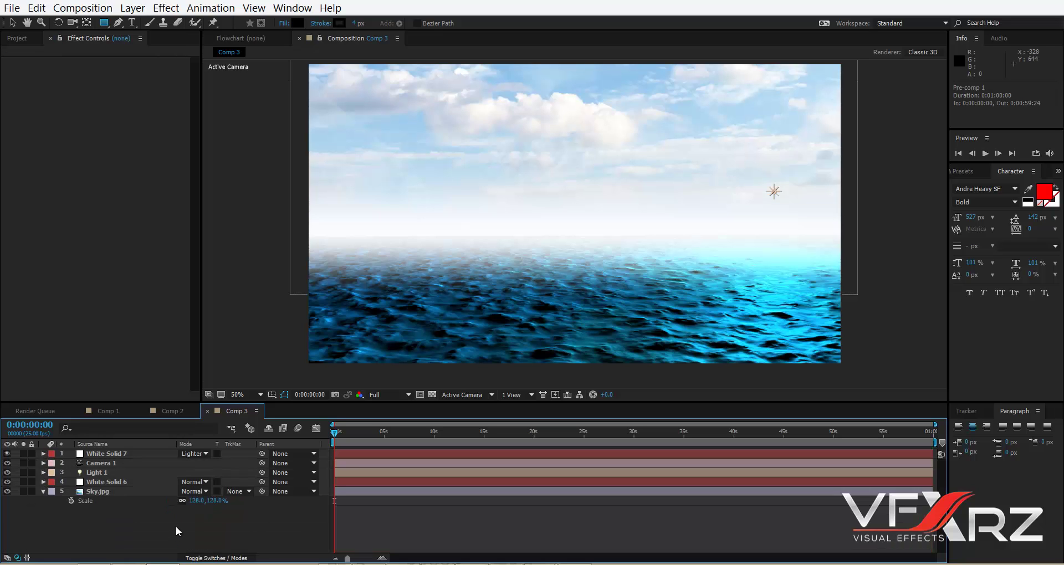
Create a new white solid and apply Video Copilot Optical Flares to it
{"action": "right_click", "coordinate": [140, 529]}
{"action": "mouse_move", "coordinate": [250, 404]}
{"action": "left_click", "coordinate": [363, 438]}
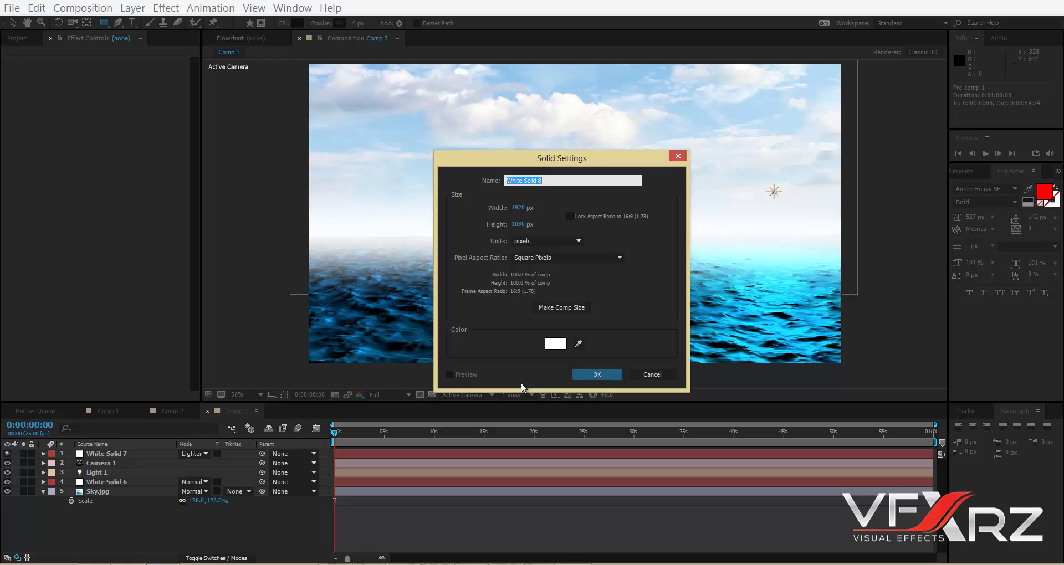
{"action": "left_click", "coordinate": [596, 373]}
{"action": "left_click", "coordinate": [166, 8]}
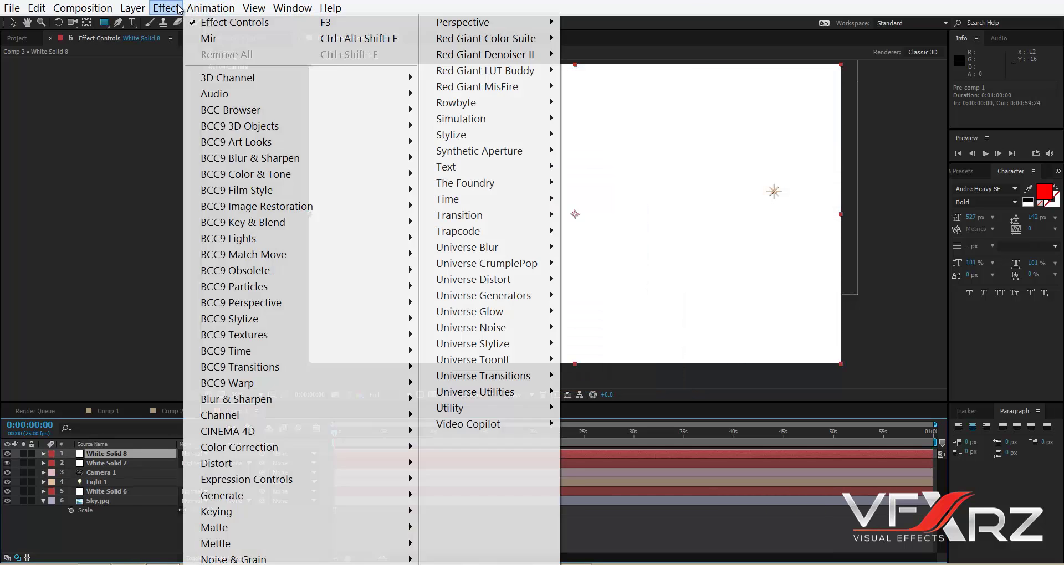
{"action": "mouse_move", "coordinate": [166, 7]}
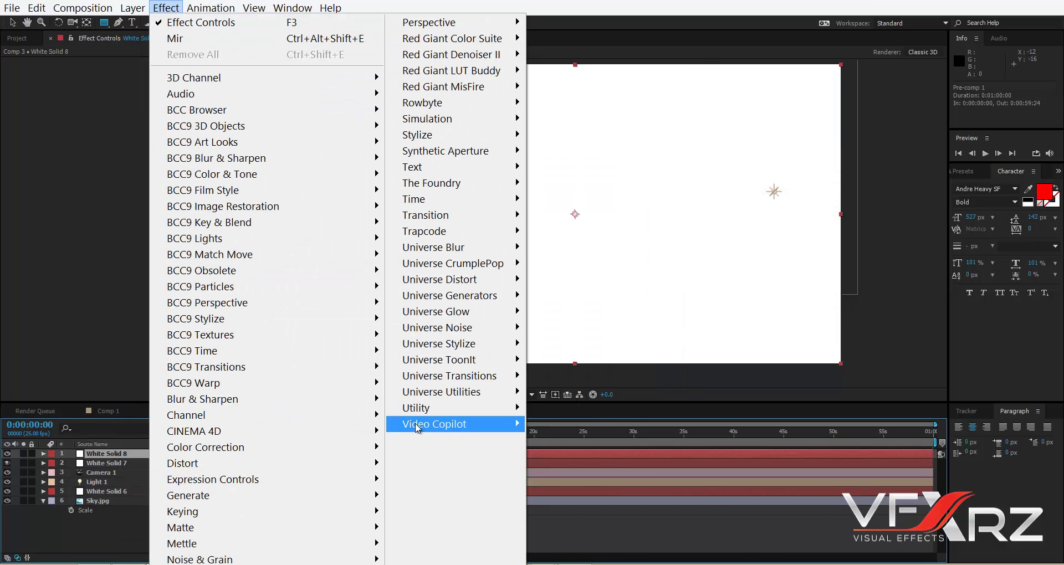
{"action": "mouse_move", "coordinate": [420, 425]}
{"action": "left_click", "coordinate": [572, 440]}
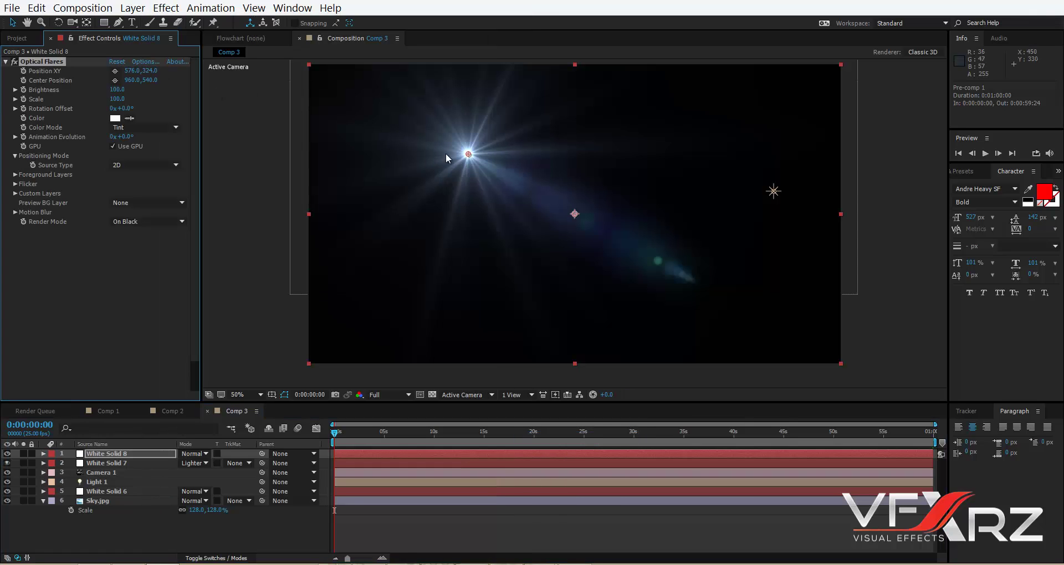
Place the flare in the upper-right sky, render On Transparent, and choose the Blue Spark preset
{"action": "left_click_drag", "start_coordinate": [470, 155], "coordinate": [758, 116]}
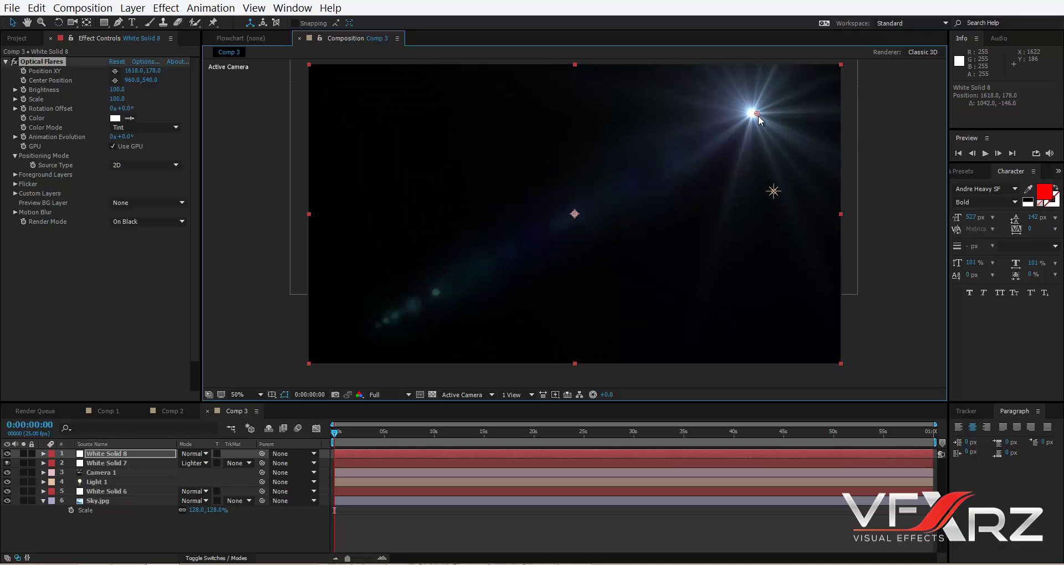
{"action": "left_click", "coordinate": [137, 222]}
{"action": "left_click", "coordinate": [146, 251]}
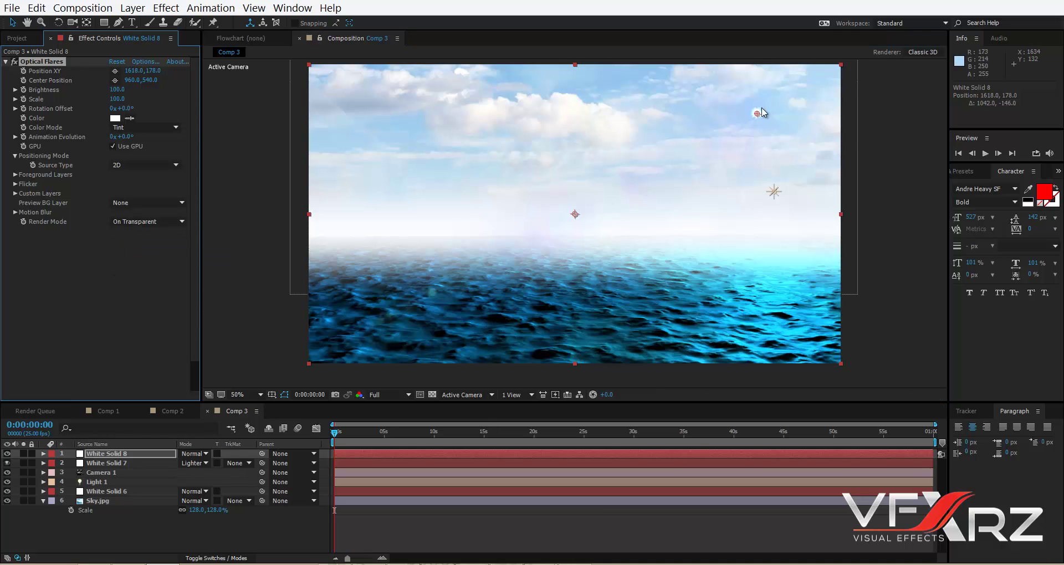
{"action": "left_click", "coordinate": [147, 63]}
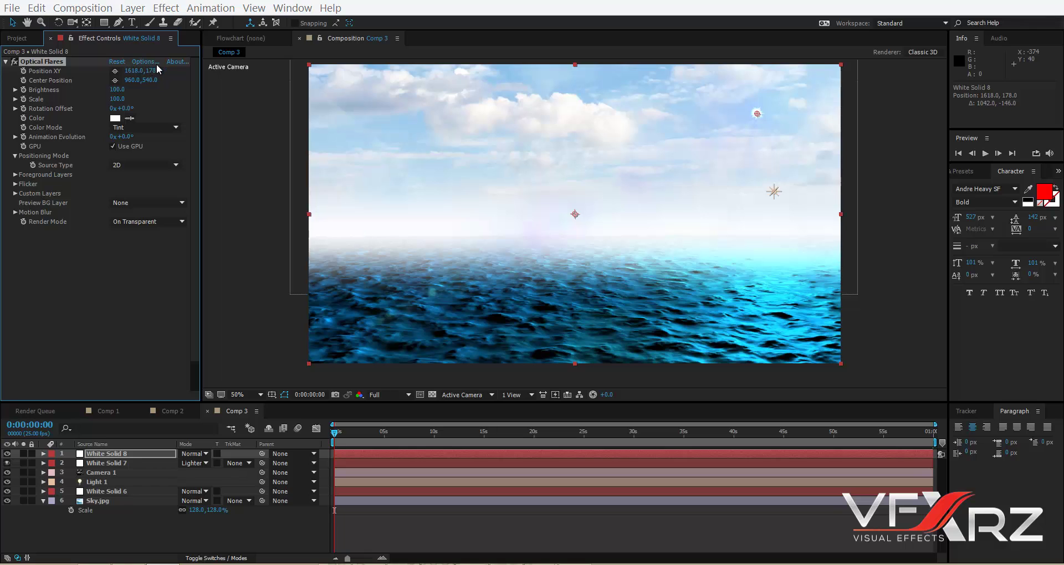
{"action": "left_click", "coordinate": [806, 418]}
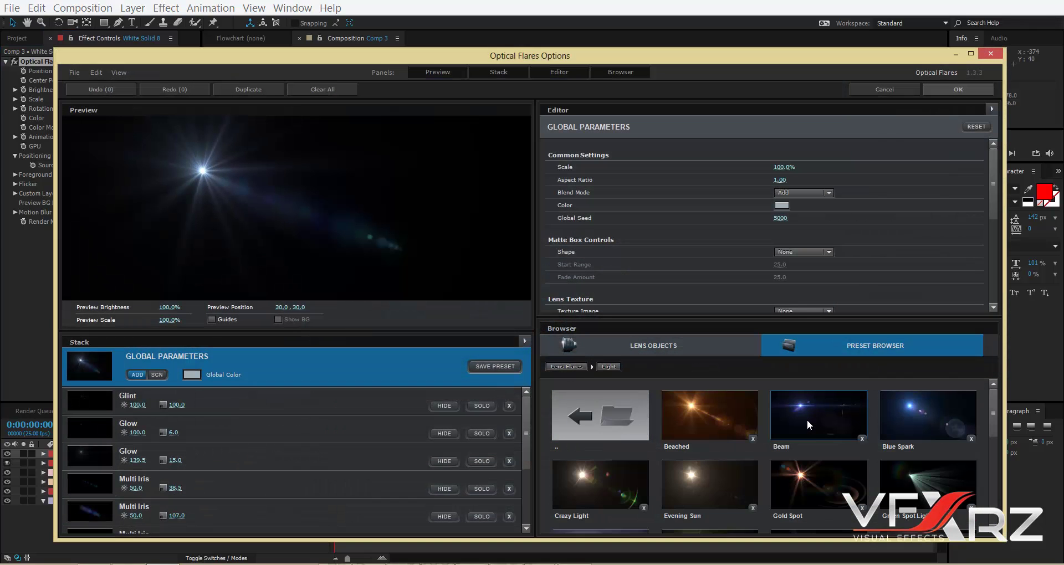
{"action": "left_click", "coordinate": [923, 410]}
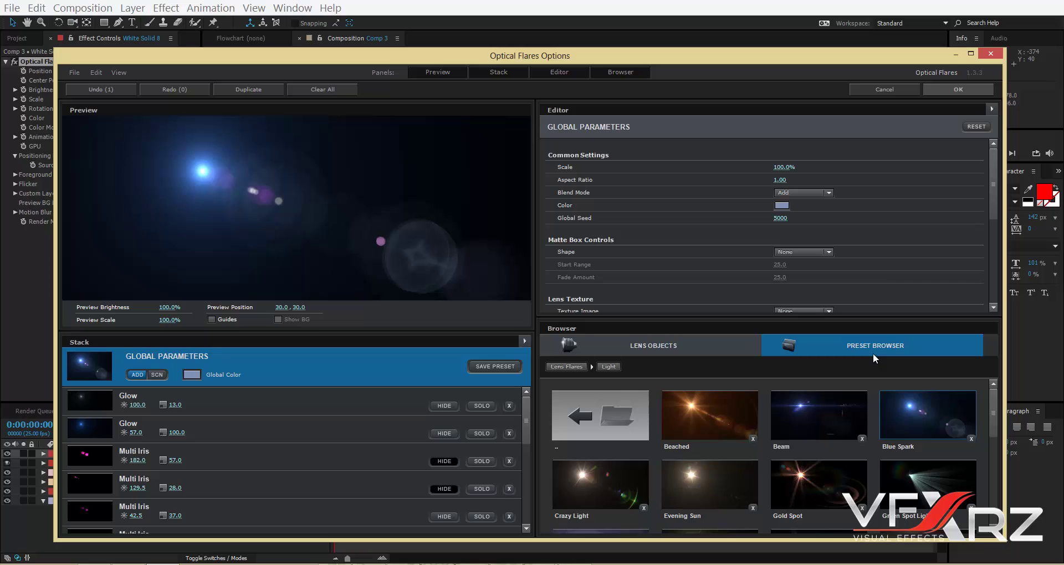
{"action": "left_click", "coordinate": [963, 90]}
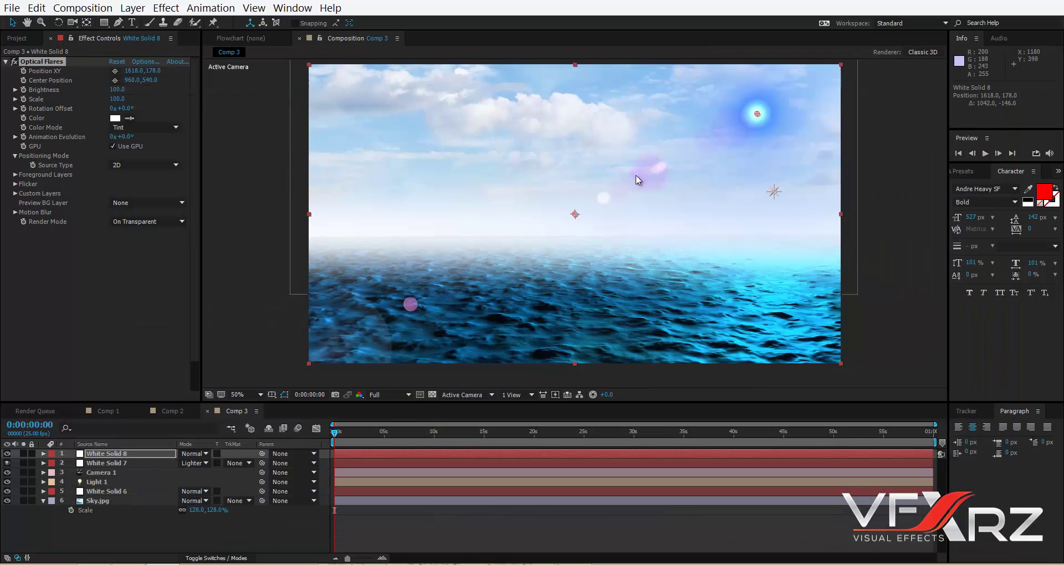
Set the flare layer to Add mode and nudge the flare to 1506, 214
{"action": "left_click", "coordinate": [205, 454]}
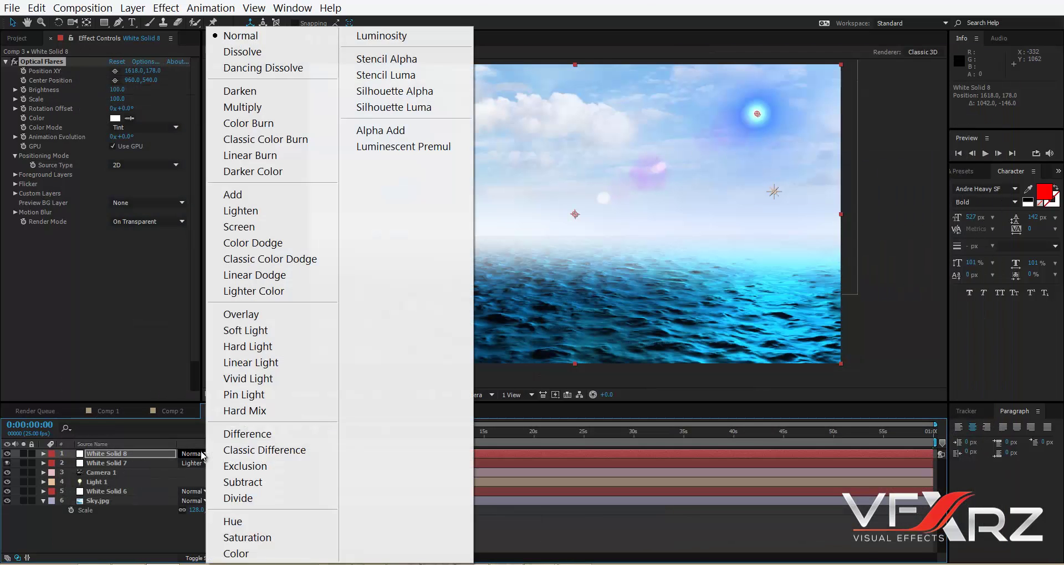
{"action": "left_click", "coordinate": [275, 195]}
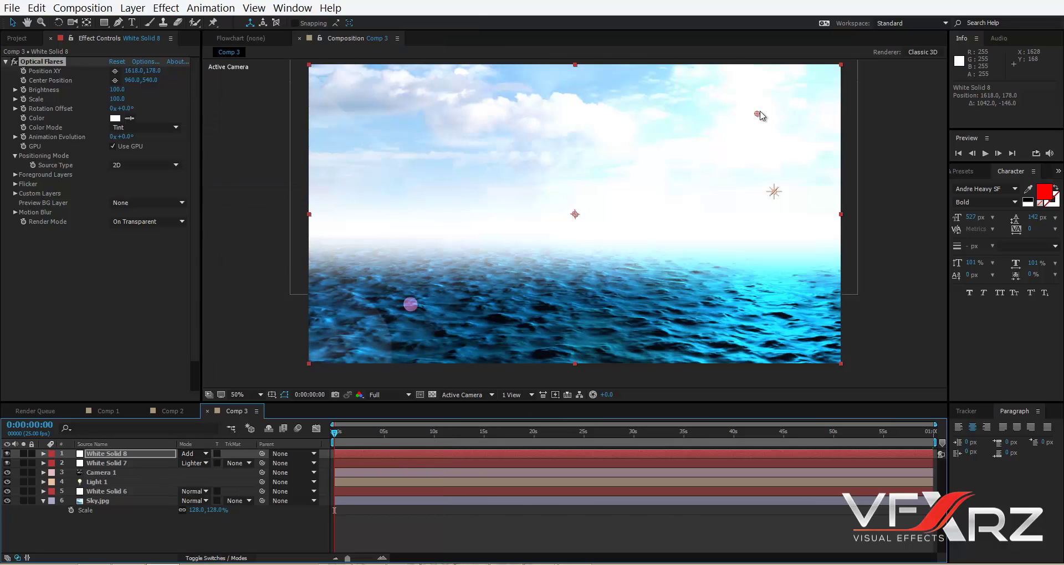
{"action": "left_click_drag", "start_coordinate": [757, 116], "coordinate": [727, 127]}
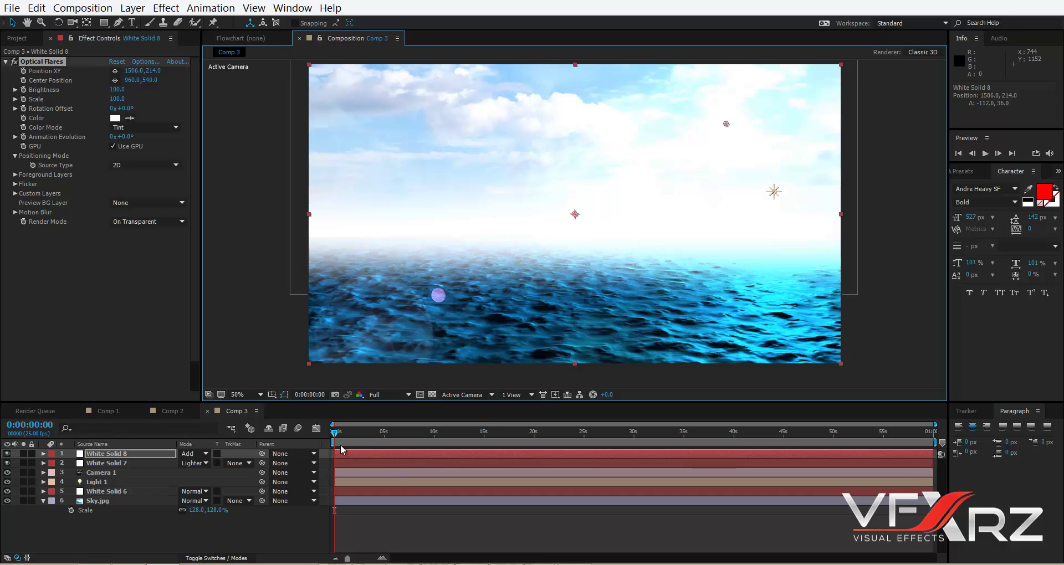
Keyframe Sky.jpg Scale from 128% at the start to 138% later
{"action": "left_click", "coordinate": [281, 447]}
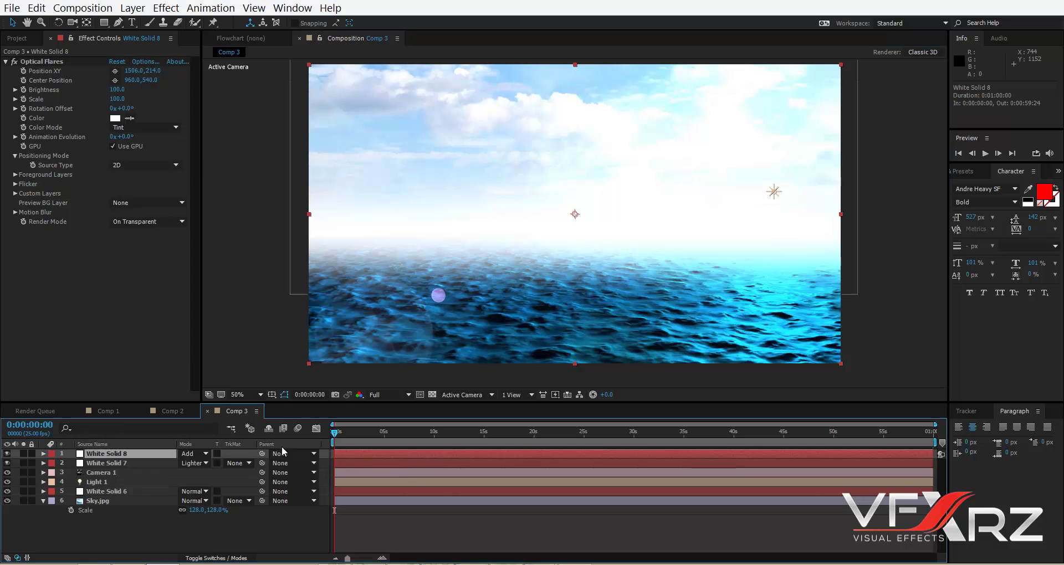
{"action": "left_click", "coordinate": [97, 501]}
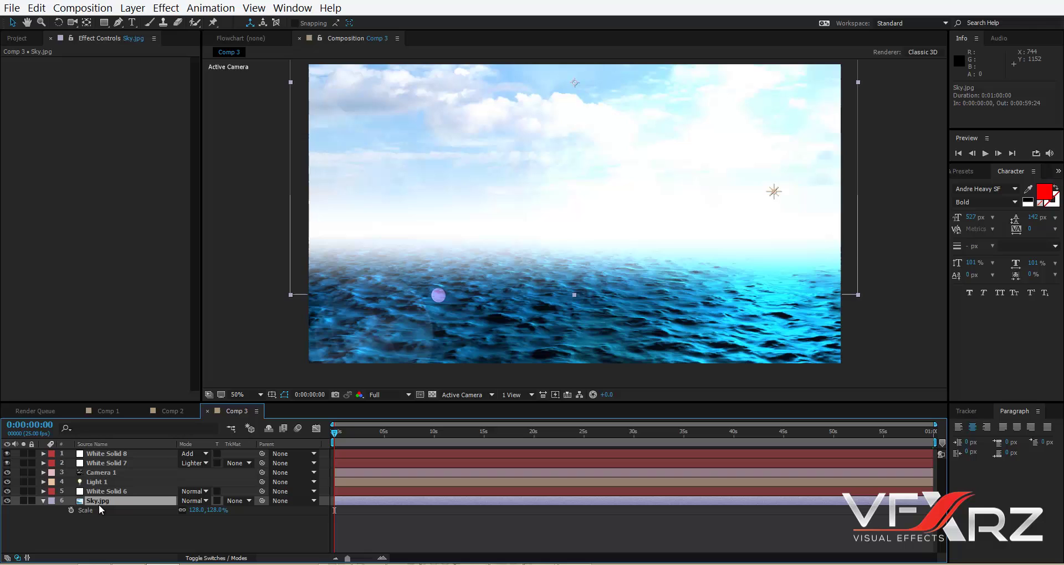
{"action": "left_click", "coordinate": [71, 510]}
{"action": "left_click_drag", "start_coordinate": [334, 432], "coordinate": [384, 434]}
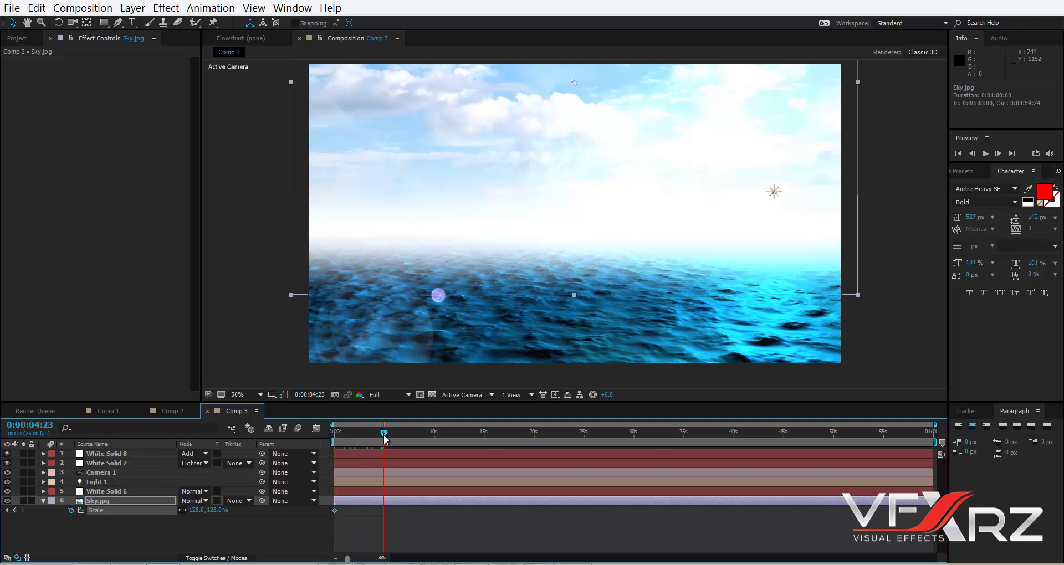
{"action": "left_click_drag", "start_coordinate": [211, 510], "coordinate": [216, 509]}
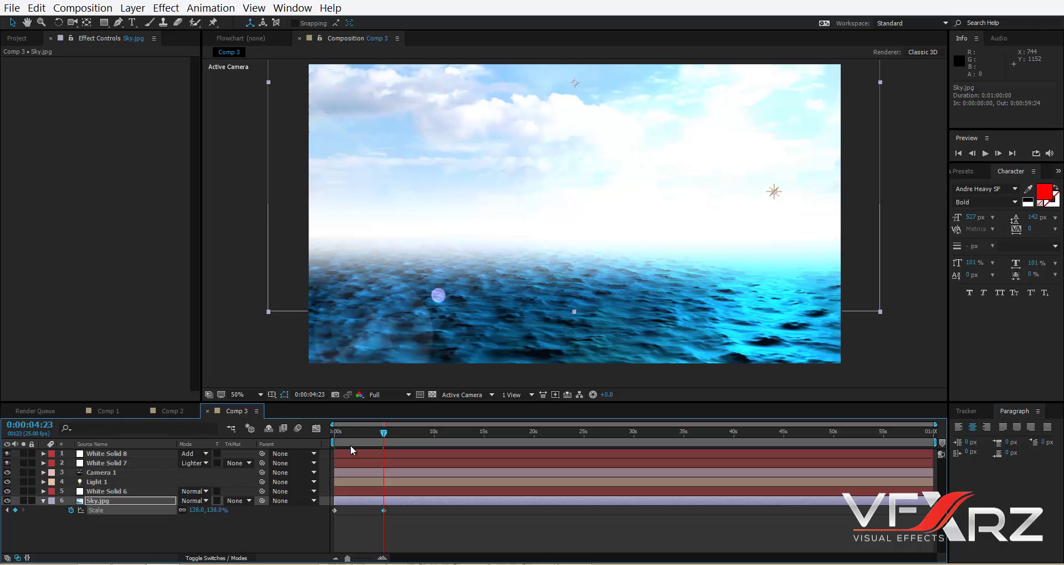
{"action": "left_click_drag", "start_coordinate": [357, 432], "coordinate": [318, 431]}
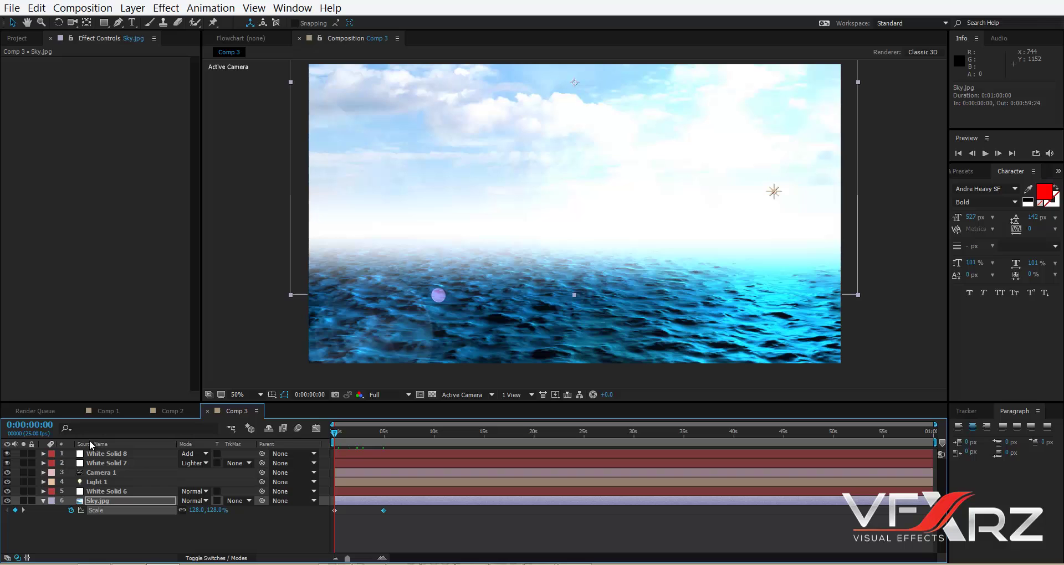
Keyframe Camera 1's Point of Interest and Position, then orbit it to a new position at 5:03
{"action": "left_click", "coordinate": [98, 473]}
{"action": "left_click", "coordinate": [43, 472]}
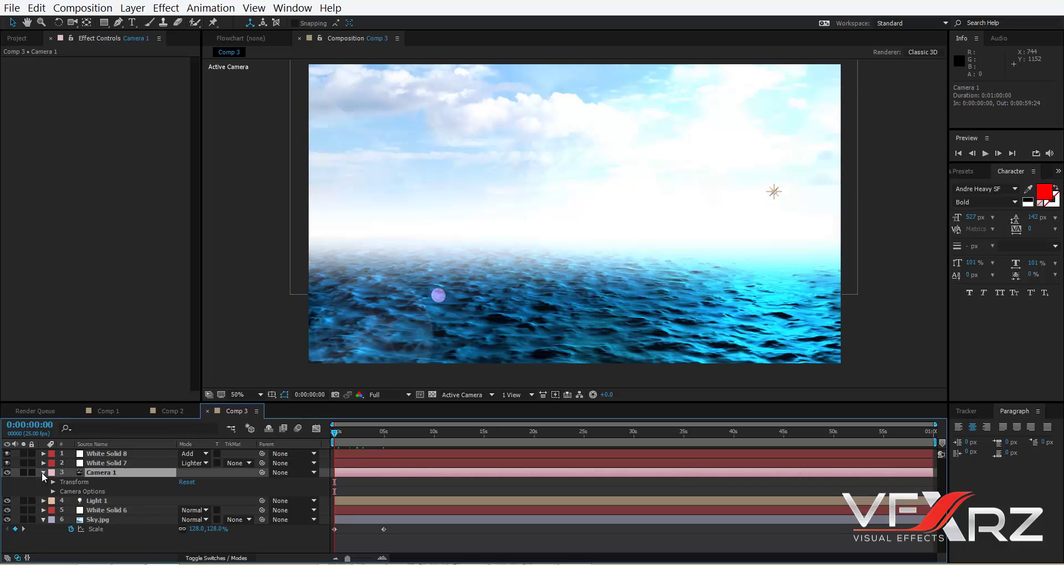
{"action": "left_click", "coordinate": [52, 481]}
{"action": "left_click", "coordinate": [71, 492]}
{"action": "left_click", "coordinate": [71, 501]}
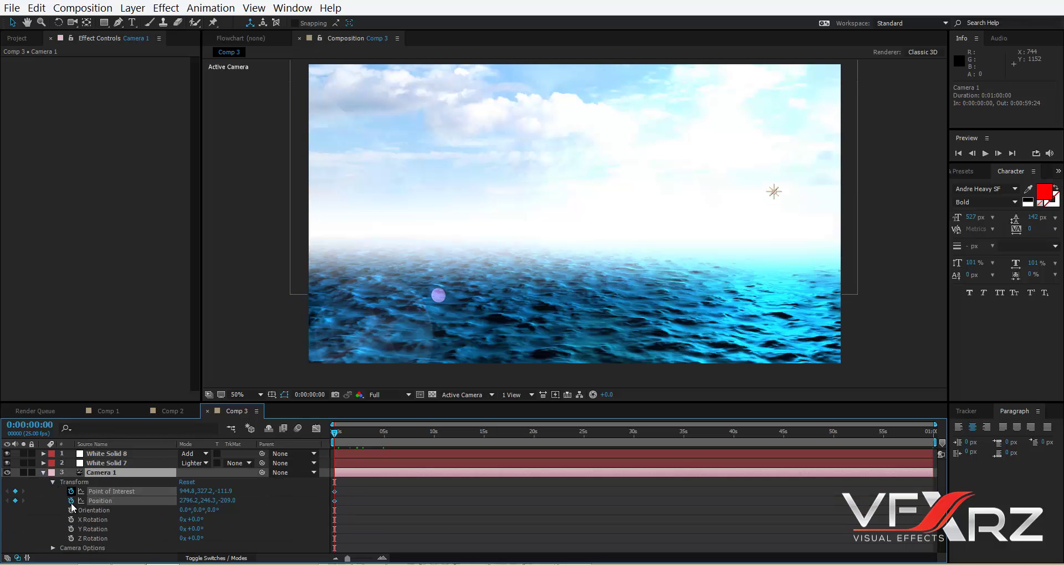
{"action": "left_click_drag", "start_coordinate": [379, 434], "coordinate": [385, 434]}
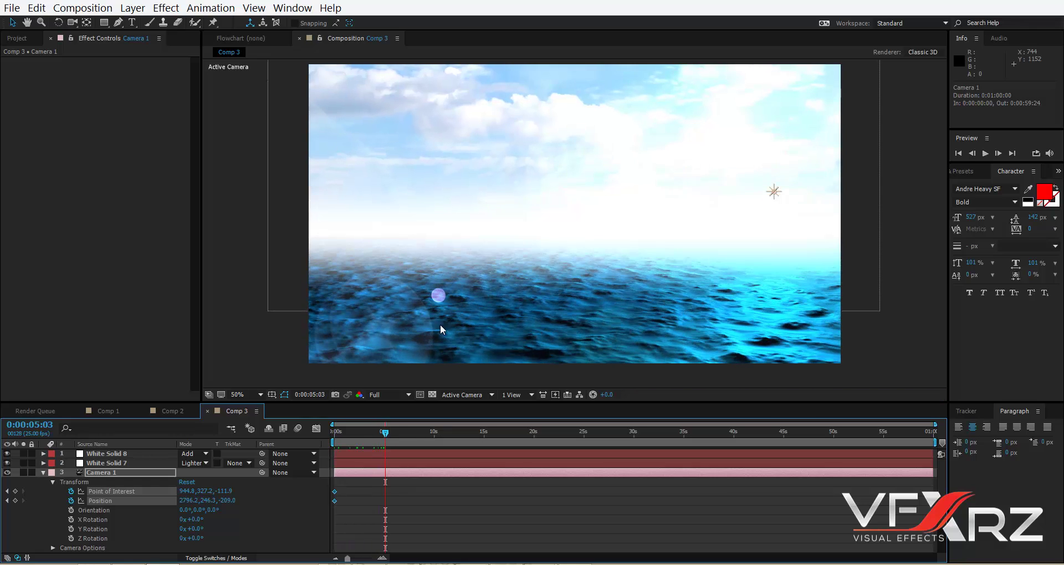
{"action": "left_click", "coordinate": [72, 23]}
{"action": "left_click_drag", "start_coordinate": [458, 143], "coordinate": [465, 136]}
{"action": "key", "text": "space"}
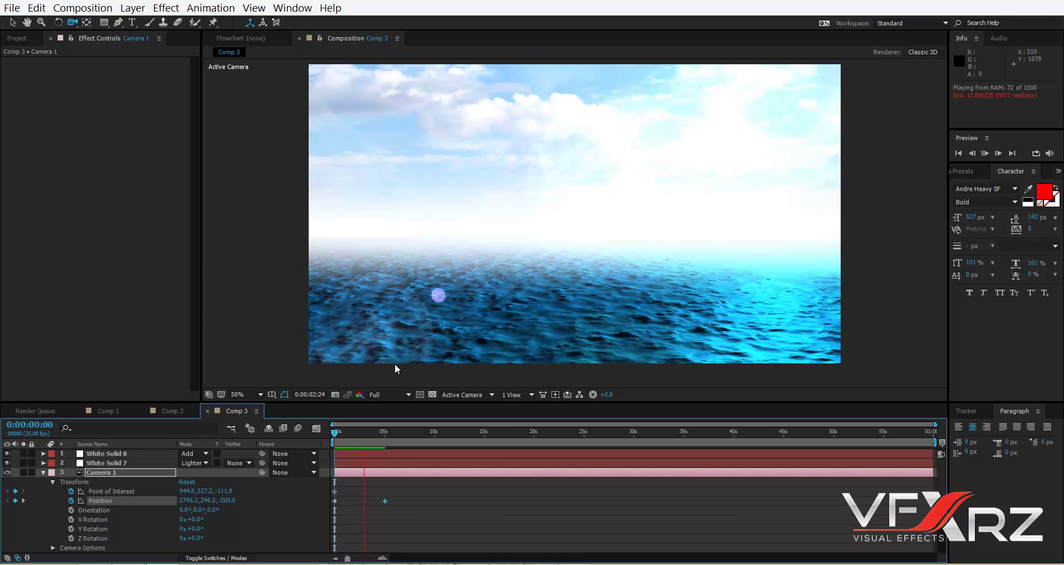
{"action": "left_click", "coordinate": [370, 437]}
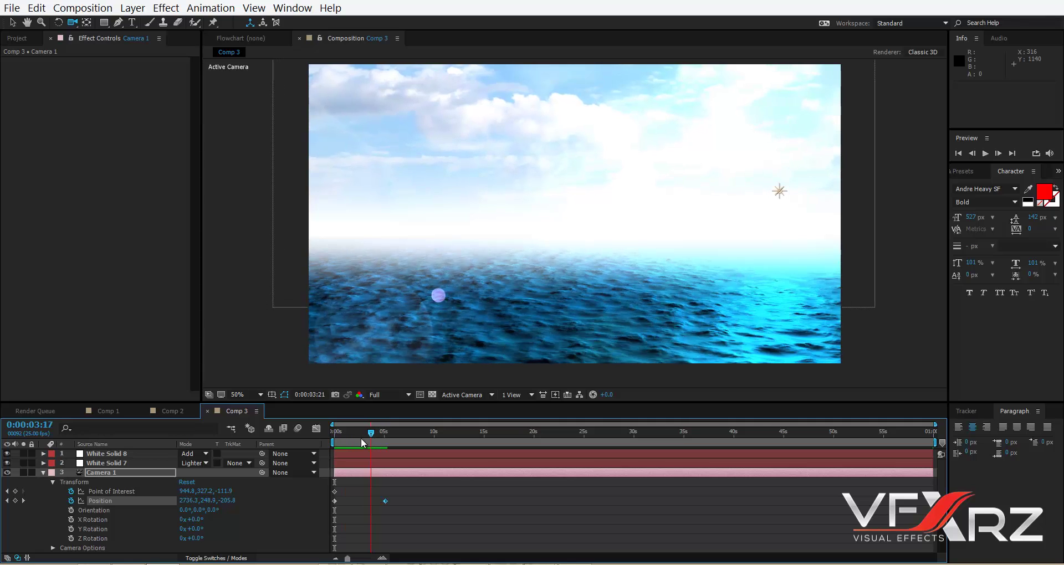
{"action": "left_click_drag", "start_coordinate": [360, 438], "coordinate": [324, 437]}
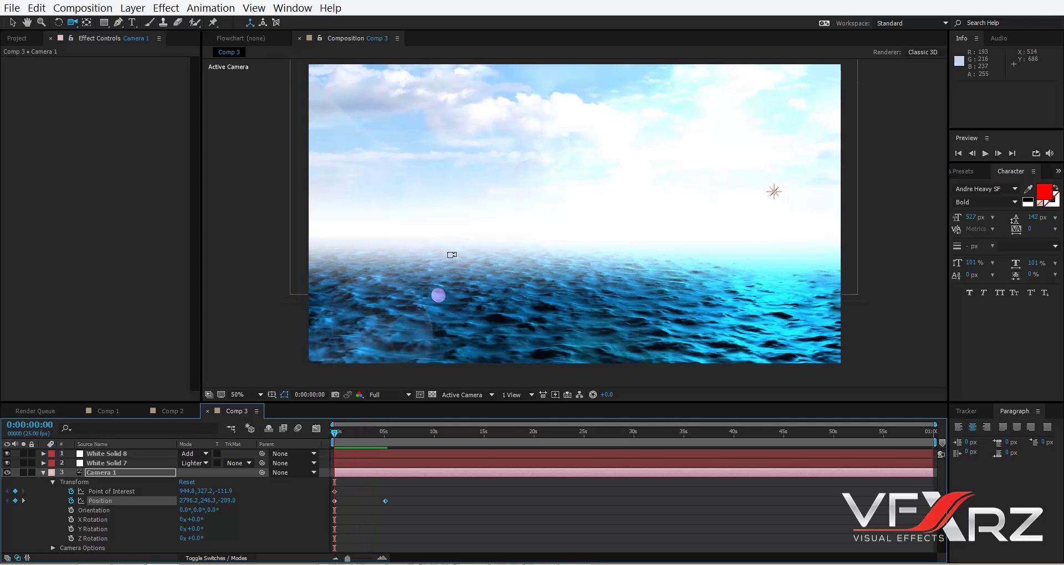